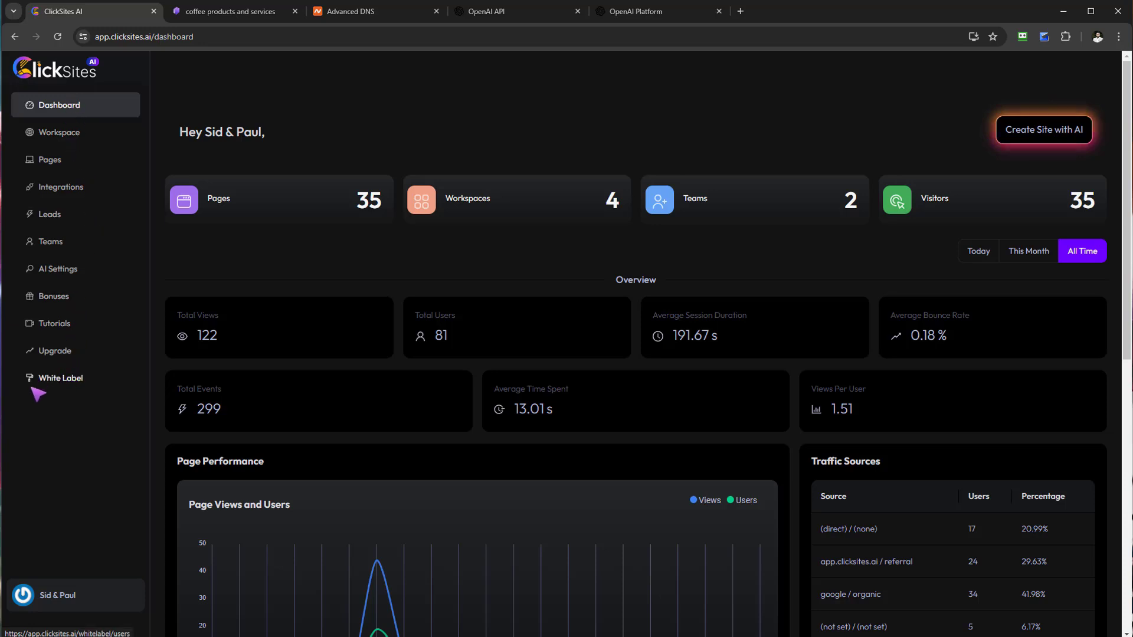
# Open the white-label branding settings and copy the CNAME record value
pyautogui.click(59, 378)
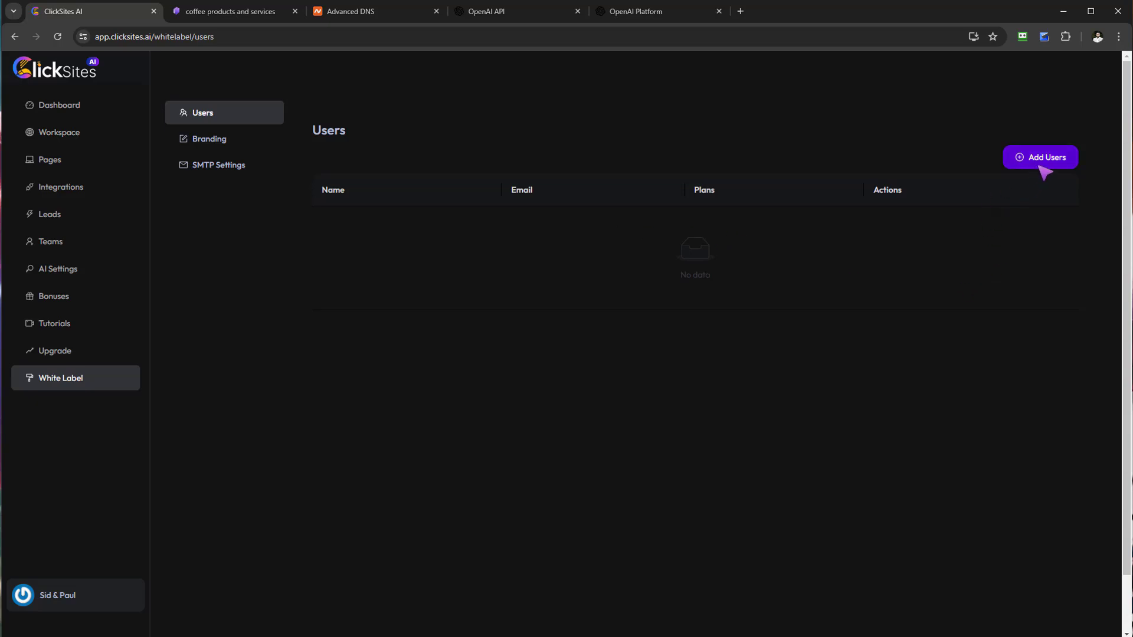
pyautogui.click(225, 141)
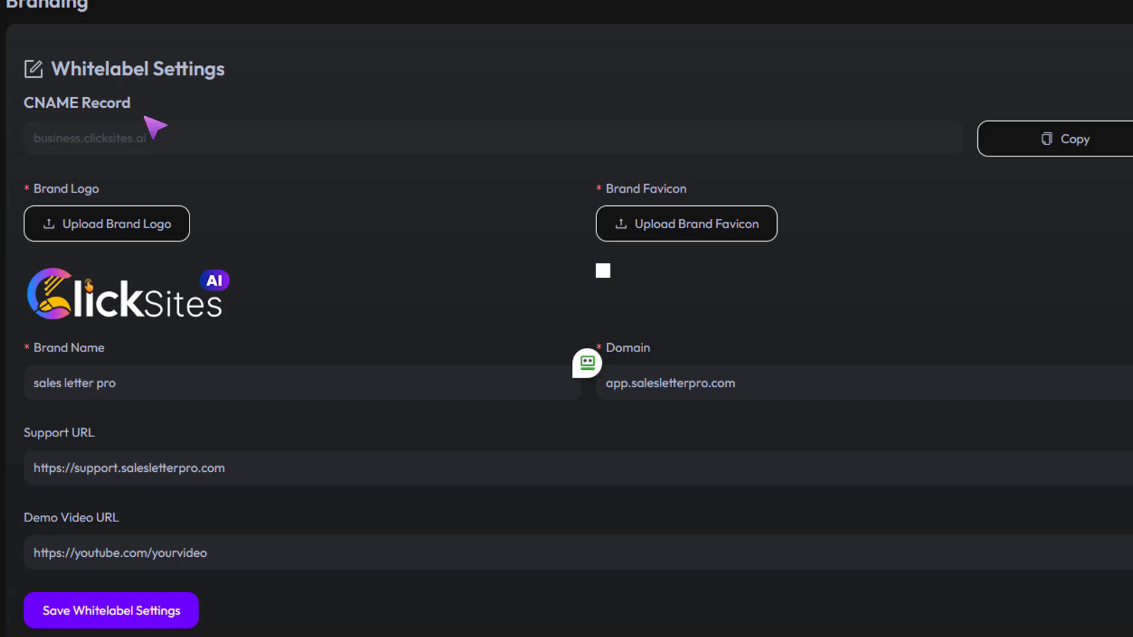
pyautogui.moveTo(33, 140); pyautogui.dragTo(164, 140)
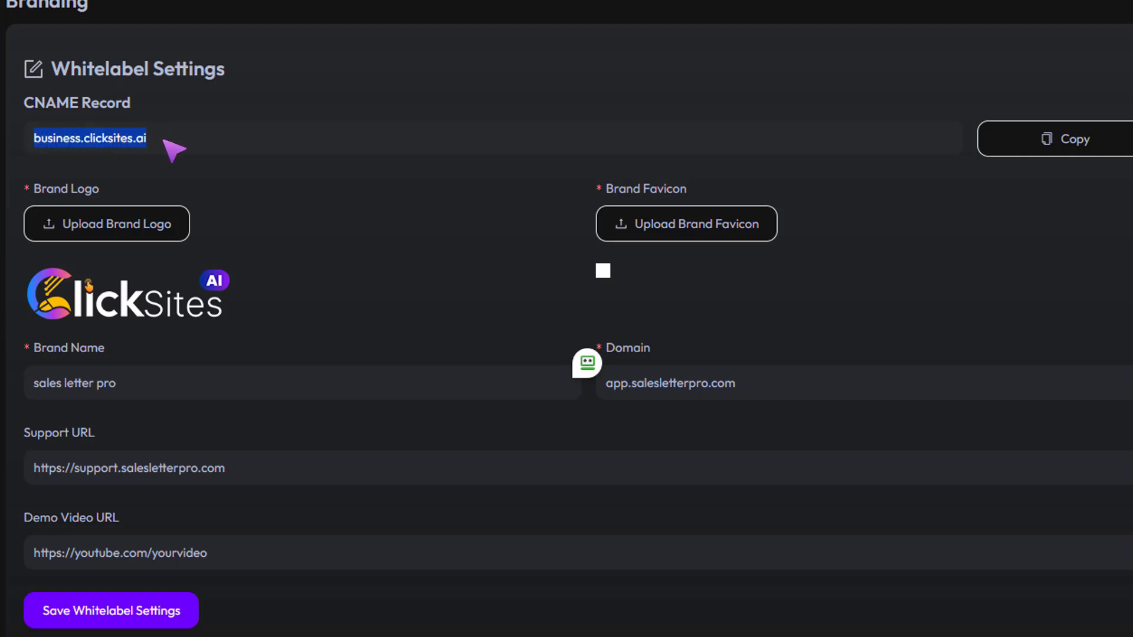
pyautogui.moveTo(131, 106); pyautogui.dragTo(34, 107)
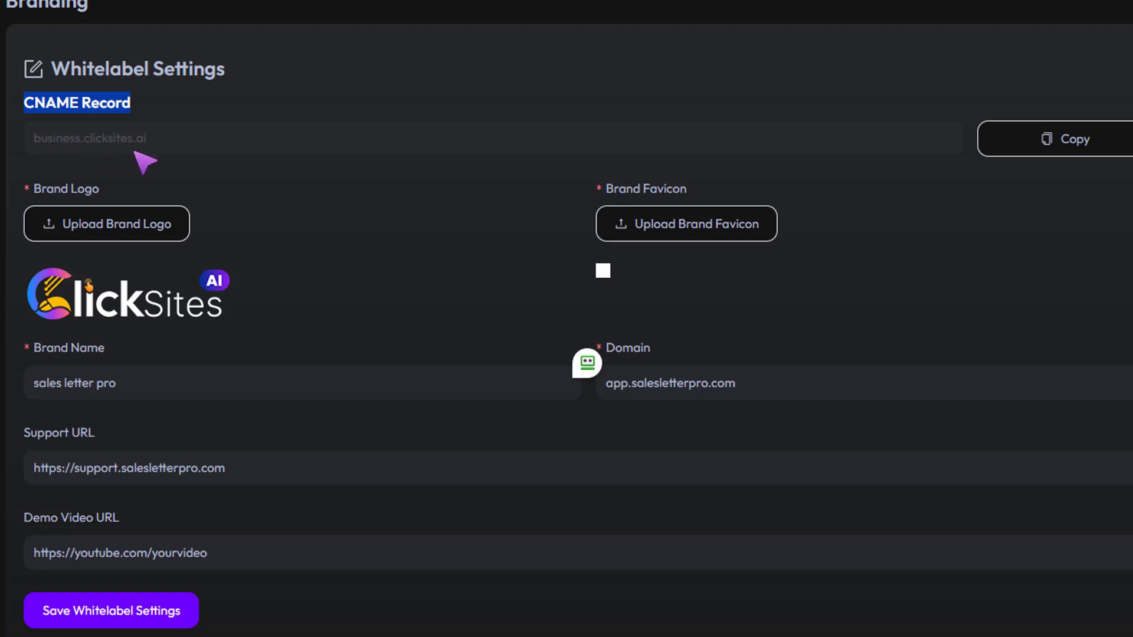
pyautogui.click(1075, 139)
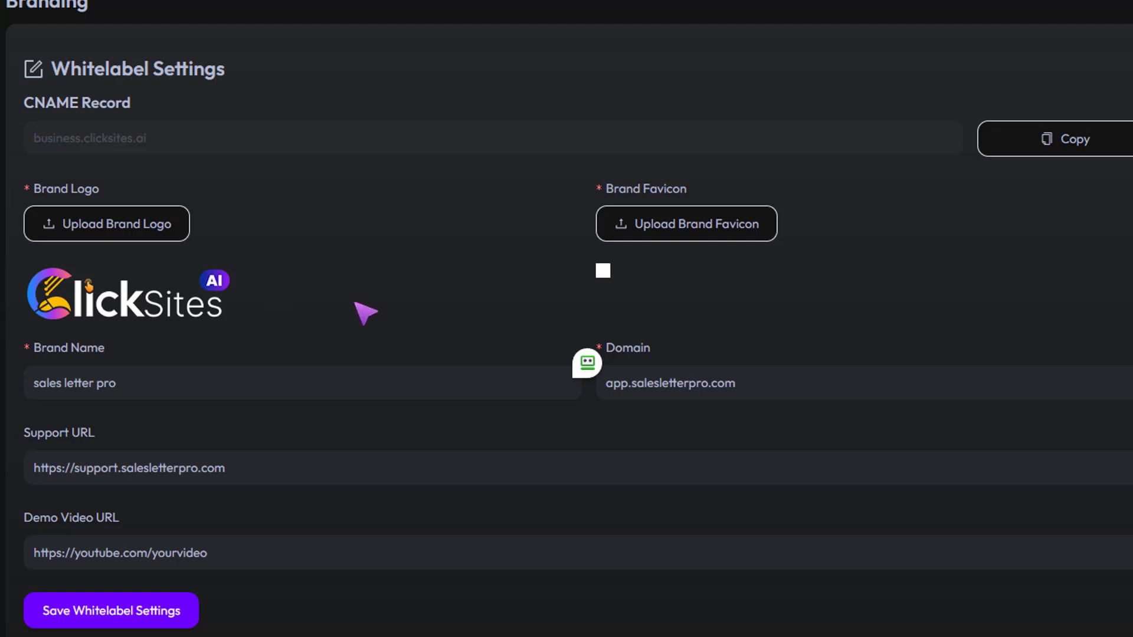
# Examine the brand logo, brand name, domain, support URL and demo video URL fields in the whitelabel settings
pyautogui.moveTo(183, 317)
pyautogui.moveTo(33, 350); pyautogui.dragTo(35, 388)
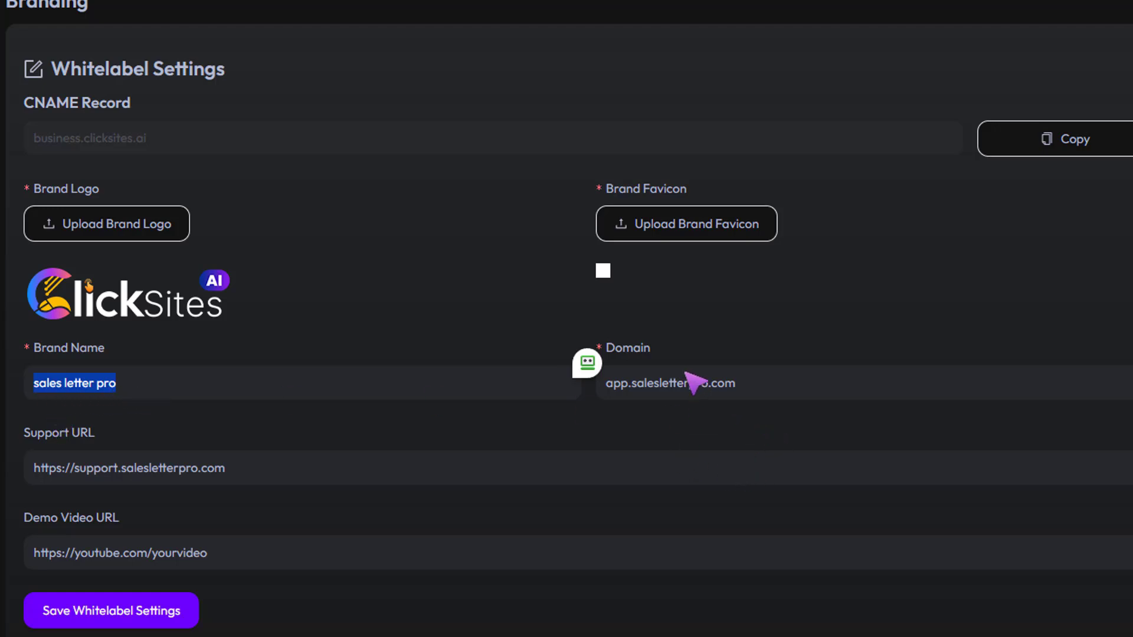
pyautogui.moveTo(652, 350); pyautogui.dragTo(619, 363)
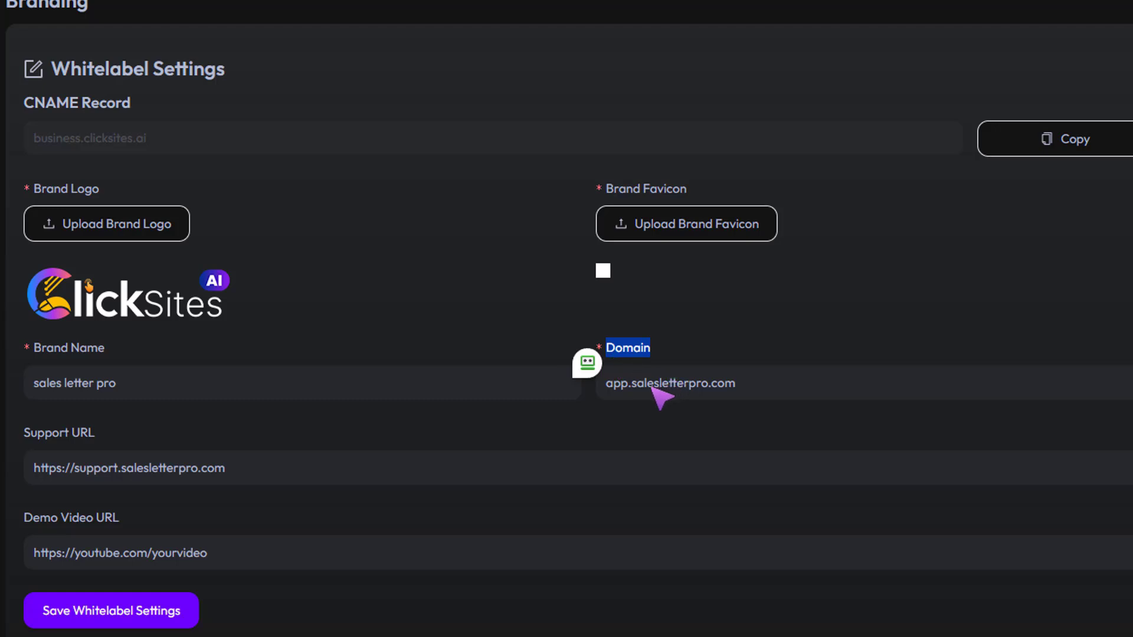
pyautogui.click(632, 390)
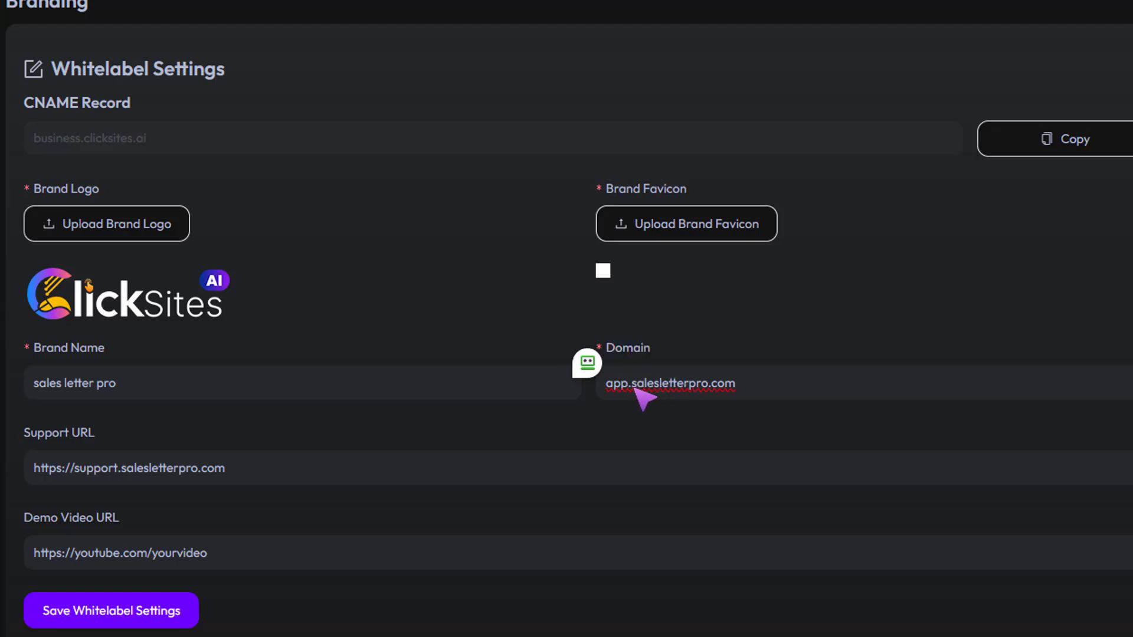
pyautogui.moveTo(636, 390); pyautogui.dragTo(607, 391)
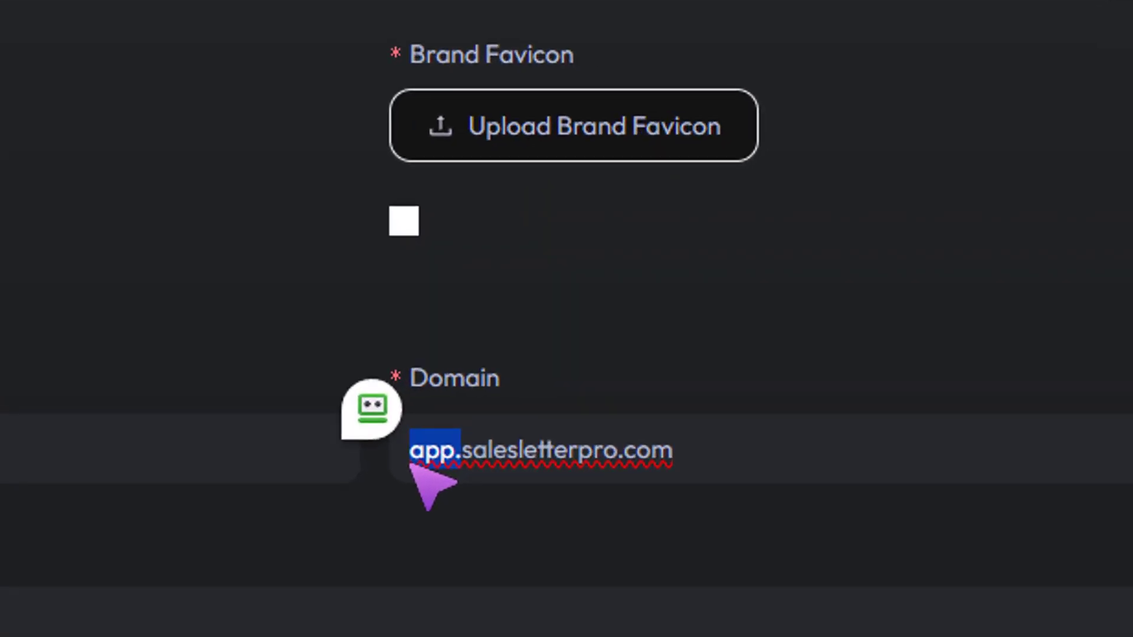
pyautogui.click(412, 466)
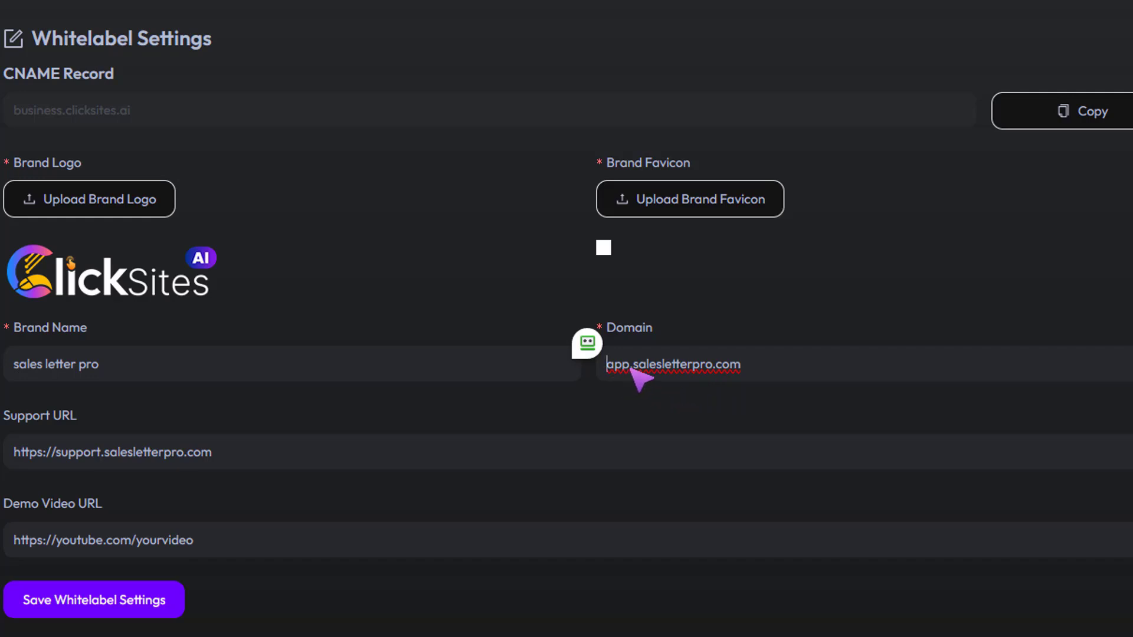
pyautogui.doubleClick(612, 371)
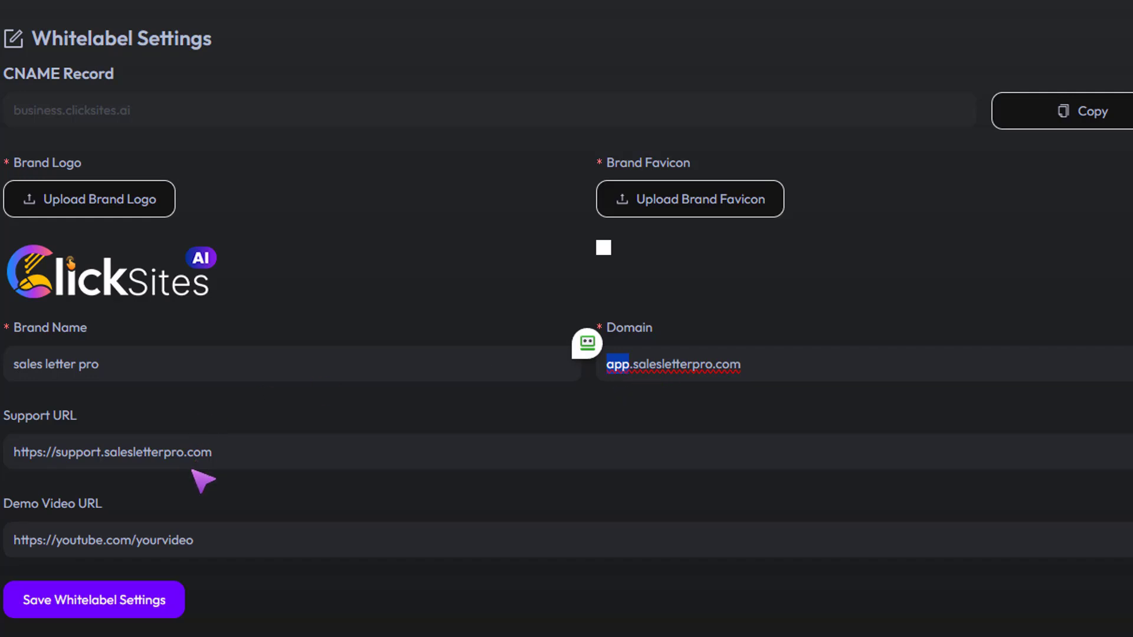
pyautogui.moveTo(242, 461); pyautogui.dragTo(106, 426)
pyautogui.moveTo(20, 509); pyautogui.dragTo(156, 515)
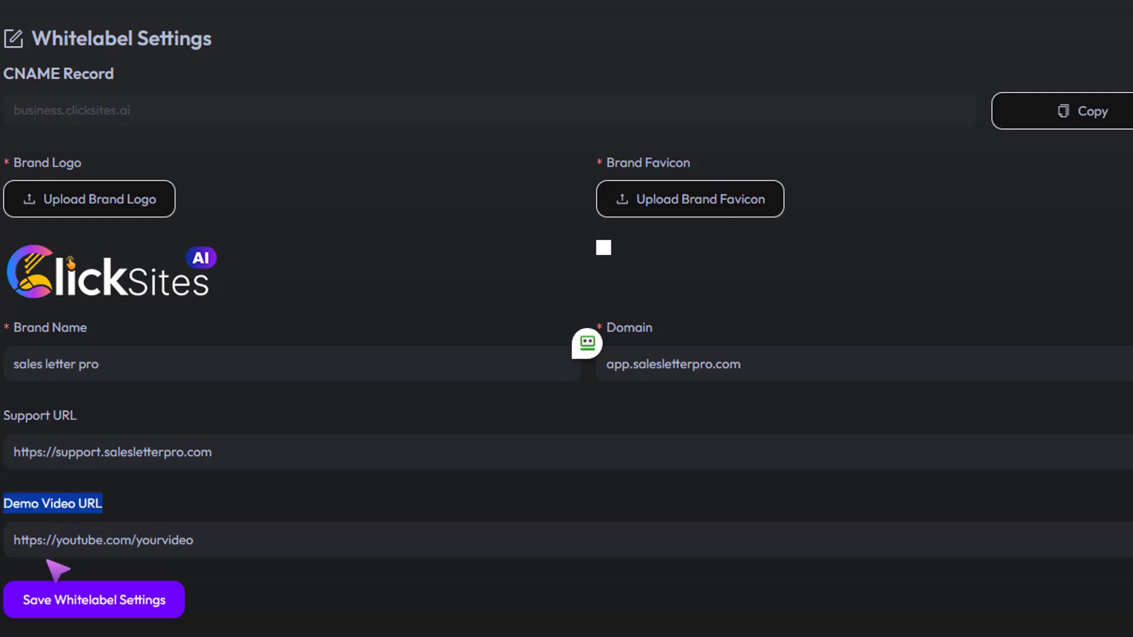
pyautogui.moveTo(14, 541); pyautogui.dragTo(208, 534)
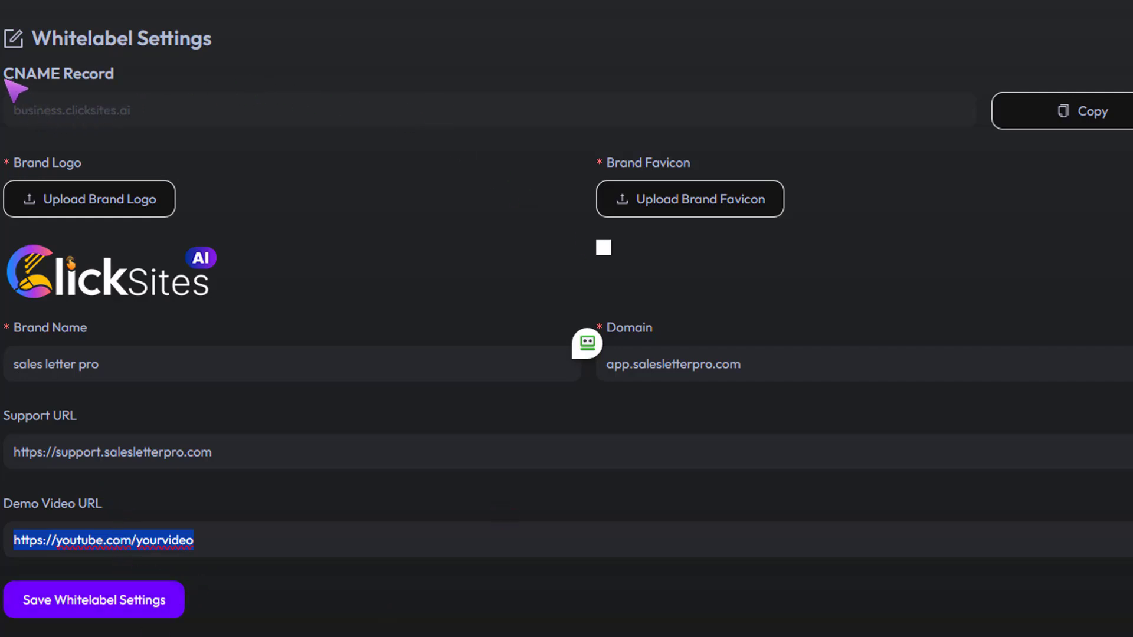
# Copy the CNAME record value again and switch to the Namecheap Advanced DNS page for salesletterpro.com
pyautogui.moveTo(6, 76); pyautogui.dragTo(131, 94)
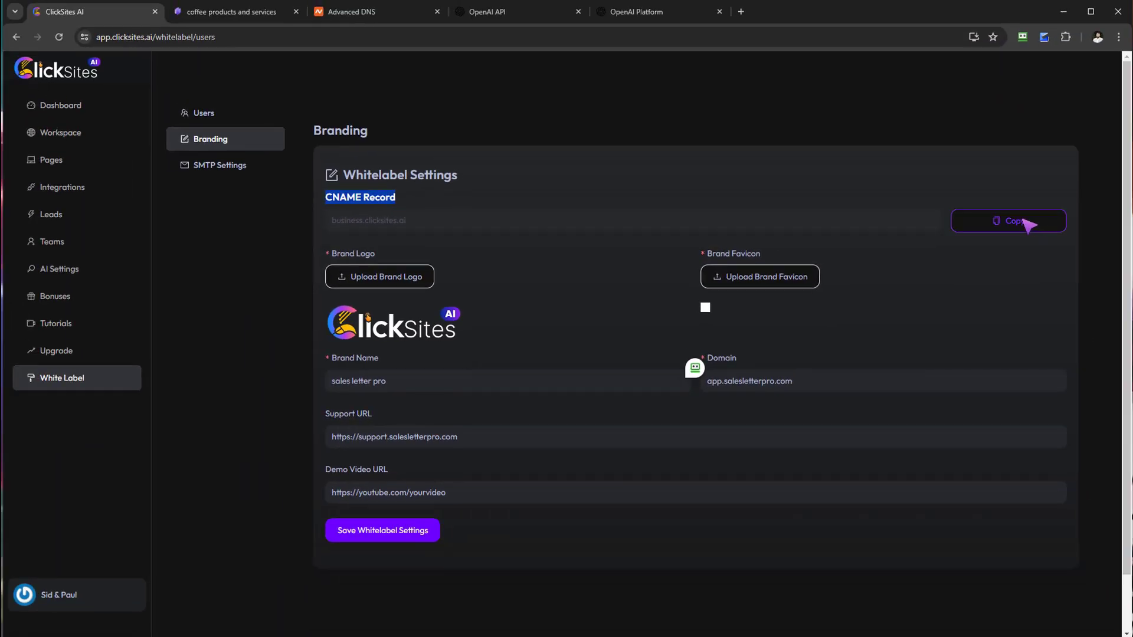
pyautogui.click(1020, 230)
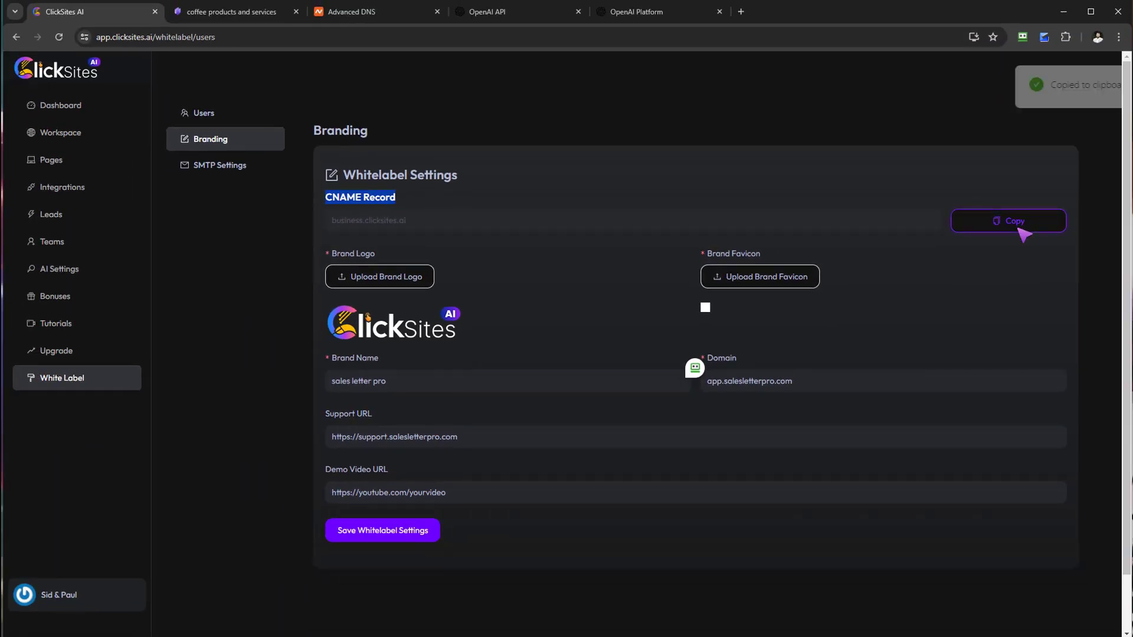
pyautogui.click(359, 13)
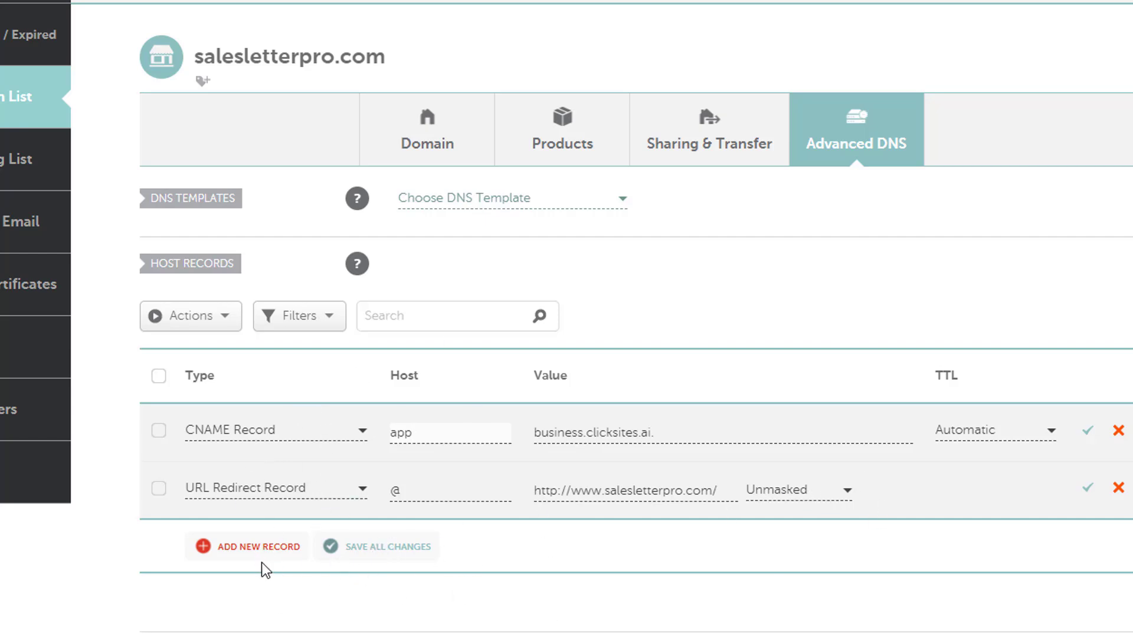
# Add a new host record of type CNAME Record to the domain
pyautogui.click(260, 547)
pyautogui.scroll(-5, 262, 560)
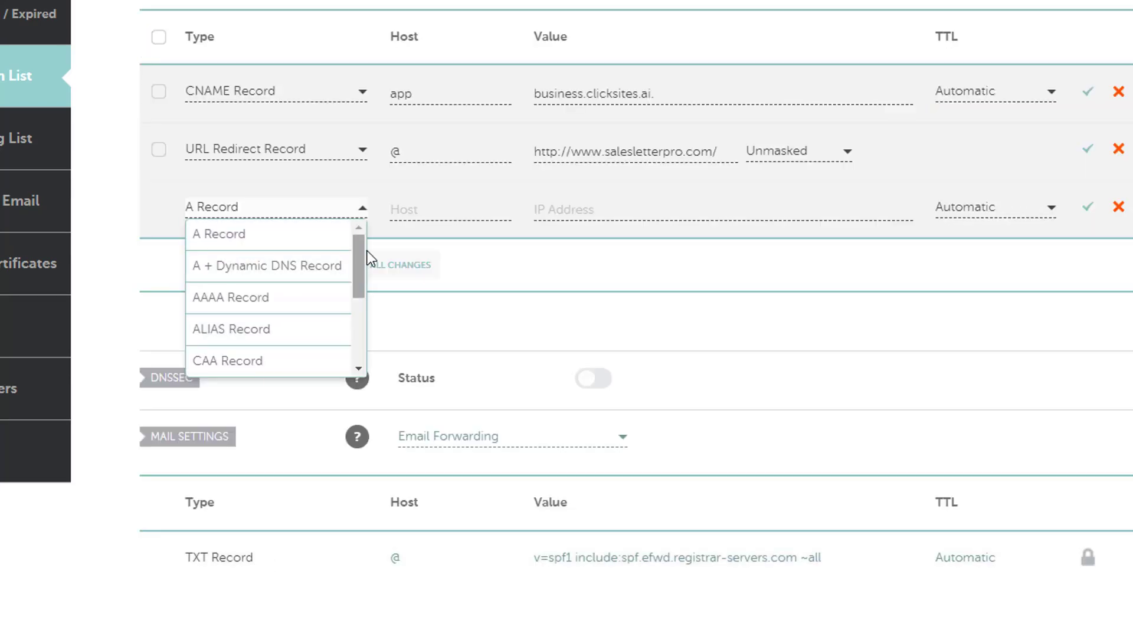
pyautogui.moveTo(360, 260); pyautogui.dragTo(355, 285)
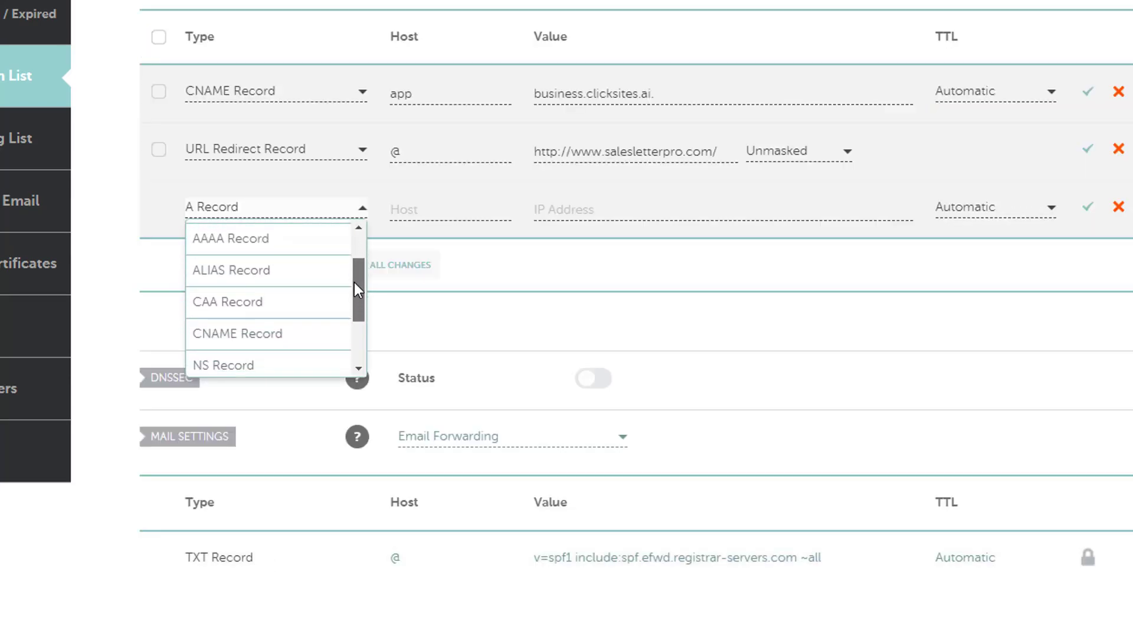
pyautogui.click(282, 334)
pyautogui.scroll(3, 298, 502)
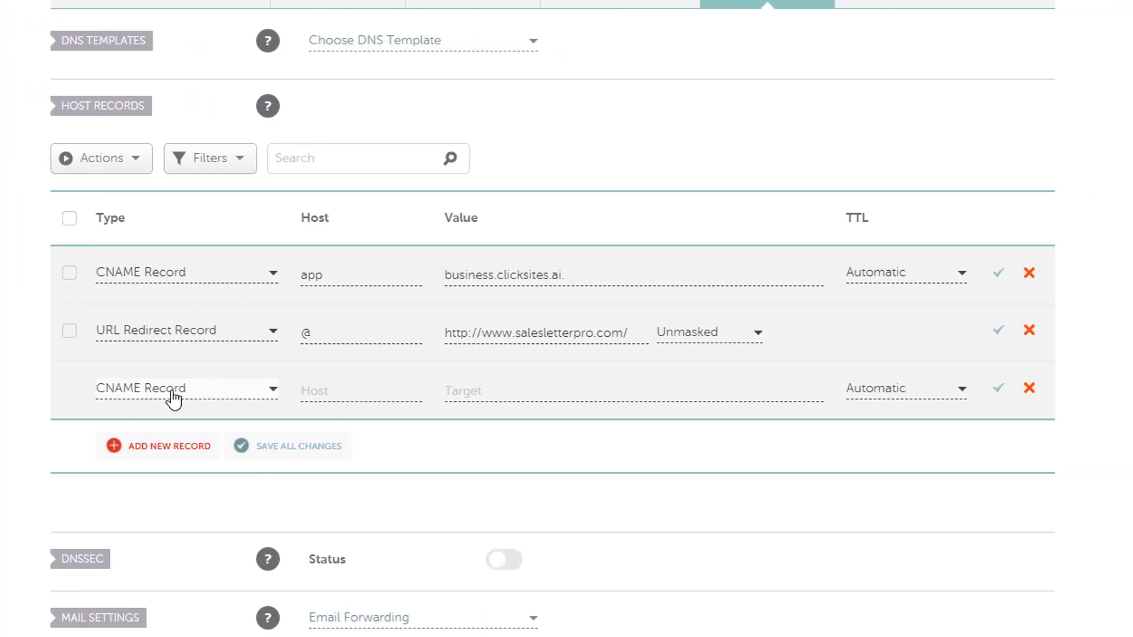
# Set the host of the new CNAME record to app
pyautogui.click(319, 391)
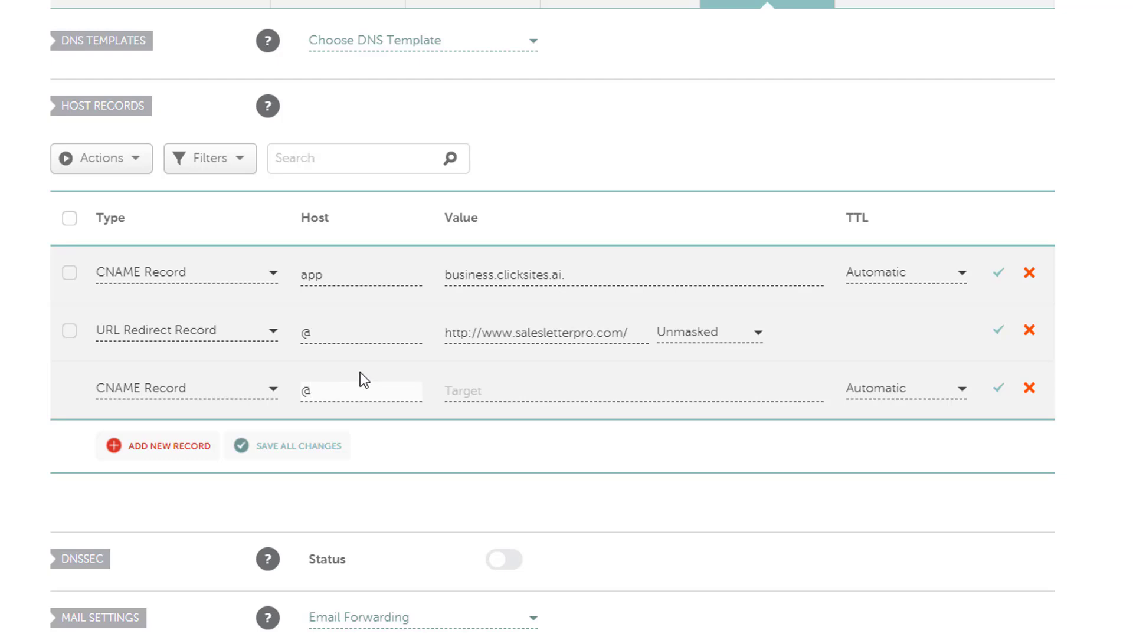
pyautogui.doubleClick(340, 397)
pyautogui.click(309, 400)
pyautogui.write('app.')
pyautogui.press('BackSpace')
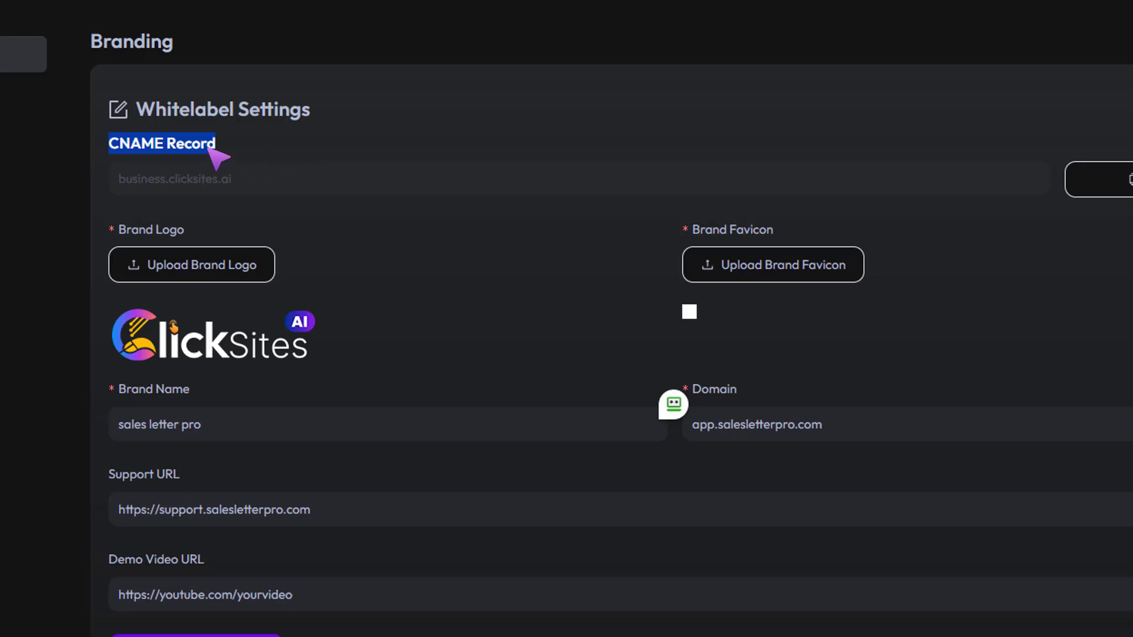
# Copy business.clicksites.ai from the ClickSites branding settings into the new record's target, append a trailing dot, and discard the unsaved record
pyautogui.moveTo(122, 183); pyautogui.dragTo(494, 183)
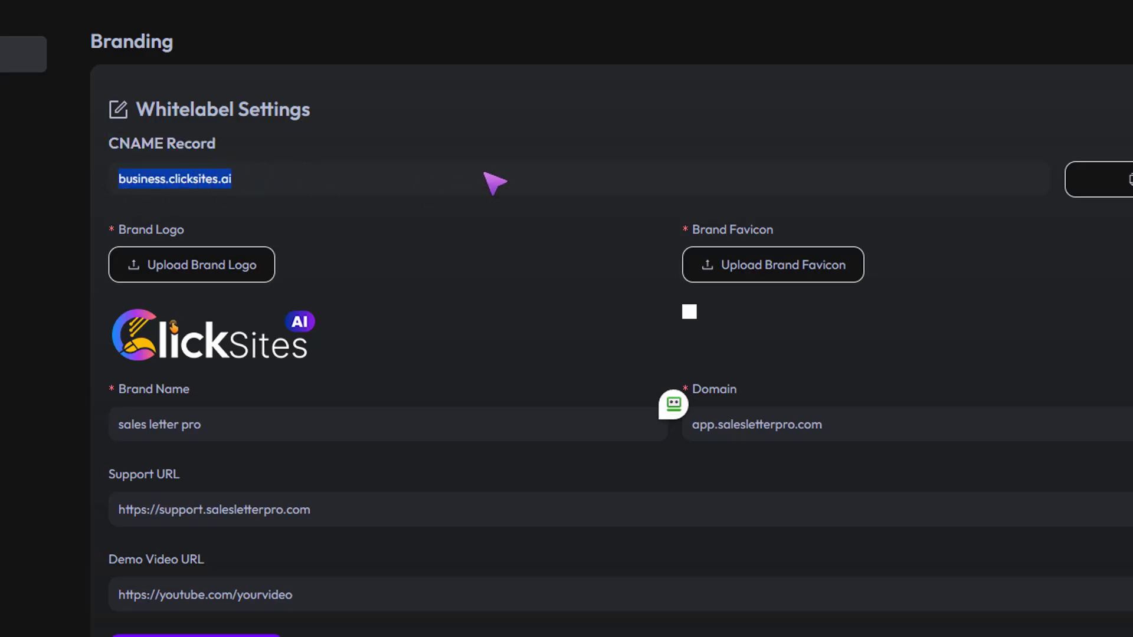
pyautogui.click(1092, 179)
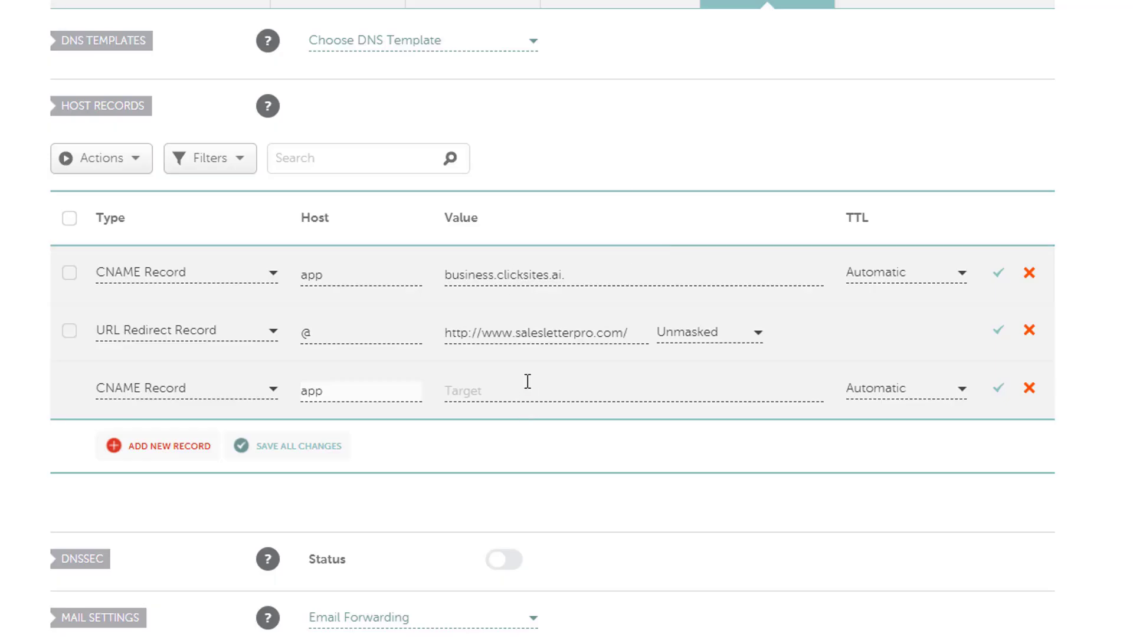
pyautogui.click(561, 394)
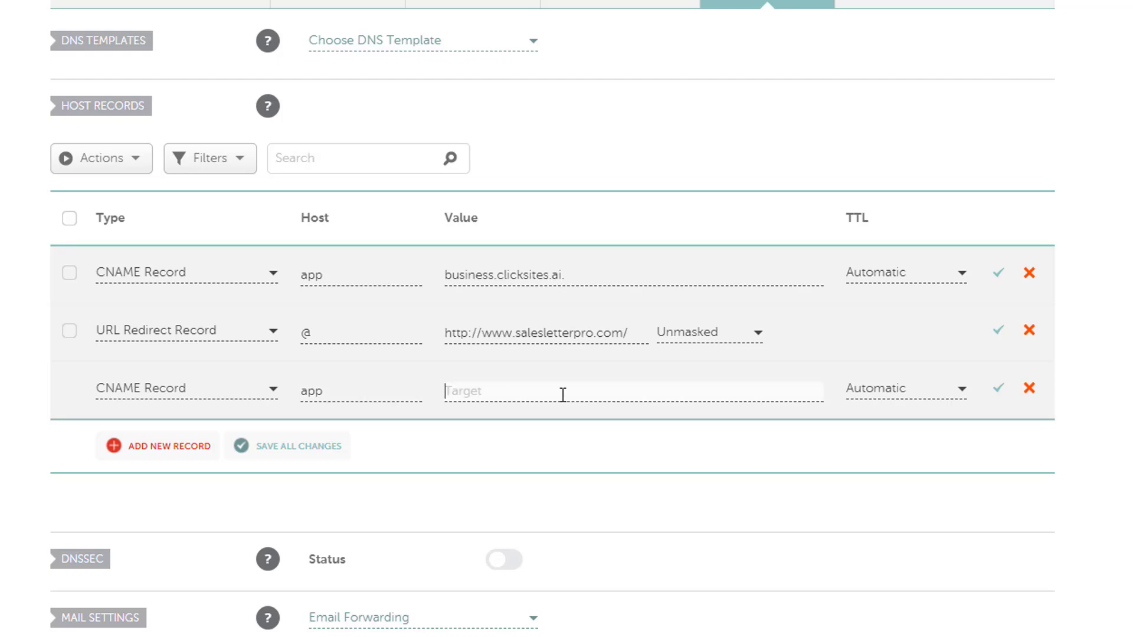
pyautogui.rightClick(562, 394)
pyautogui.click(626, 83)
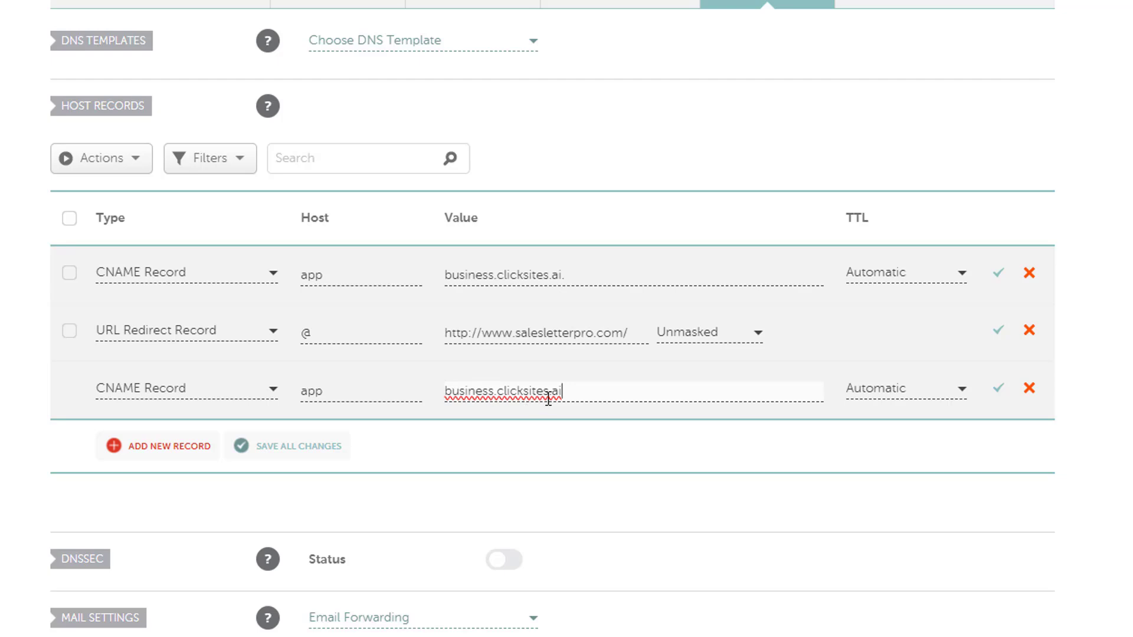
pyautogui.write('.')
pyautogui.click(1030, 391)
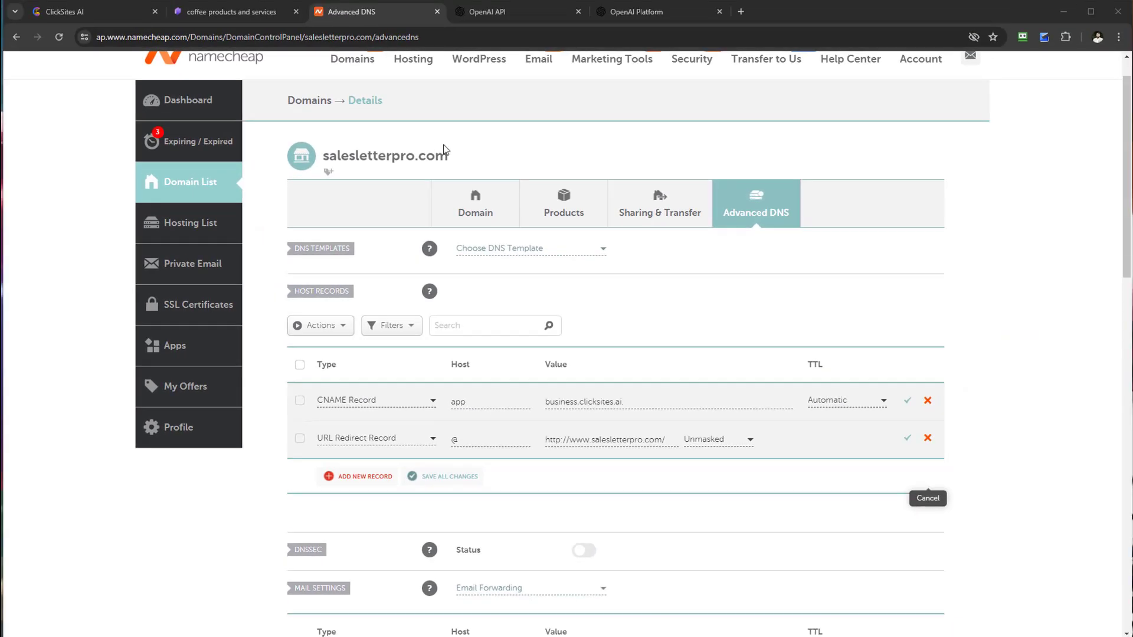
# Copy the domain name salesletterpro.com from the domain details heading
pyautogui.moveTo(447, 155); pyautogui.dragTo(382, 156)
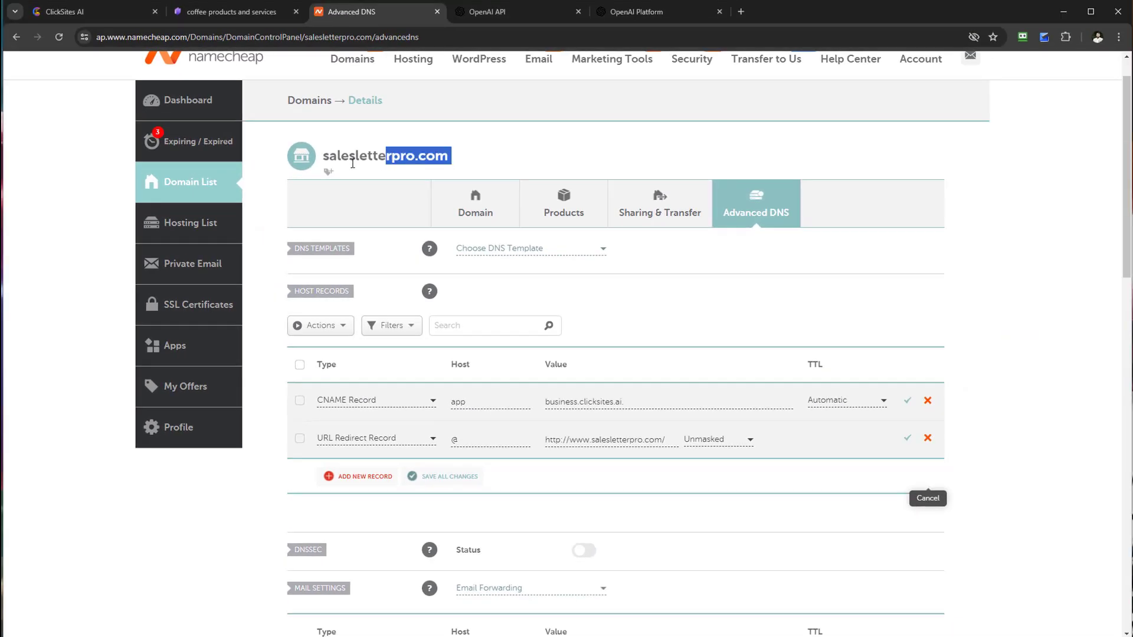
pyautogui.doubleClick(328, 161)
pyautogui.rightClick(328, 160)
pyautogui.click(377, 178)
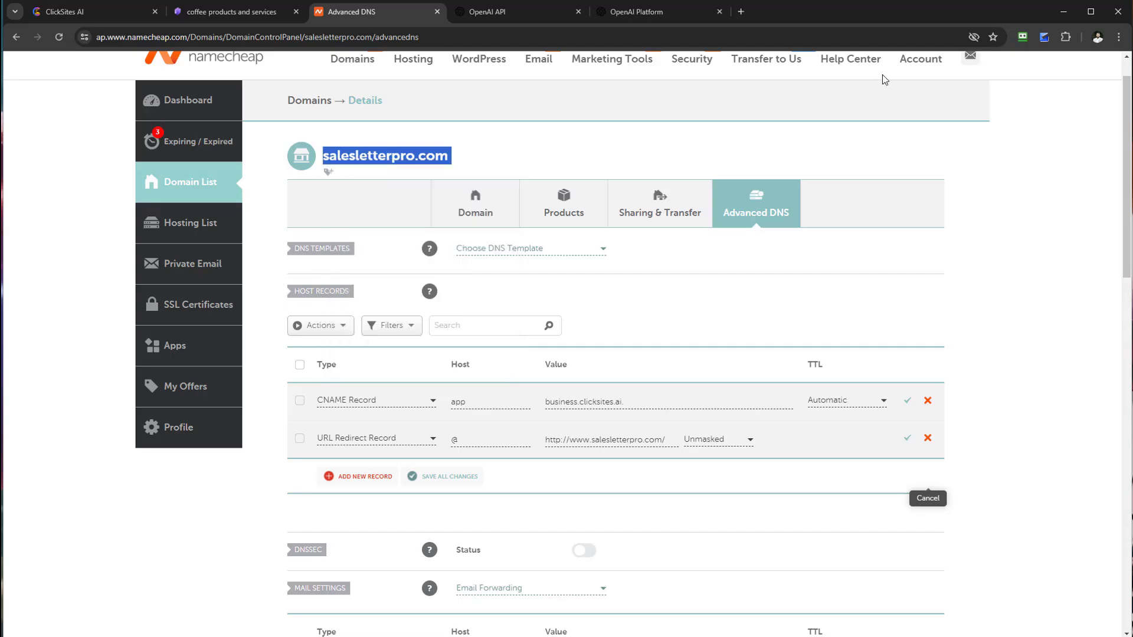
# Search Google for "dns chcker" in a new browser tab and open the dnschecker.org site
pyautogui.click(743, 13)
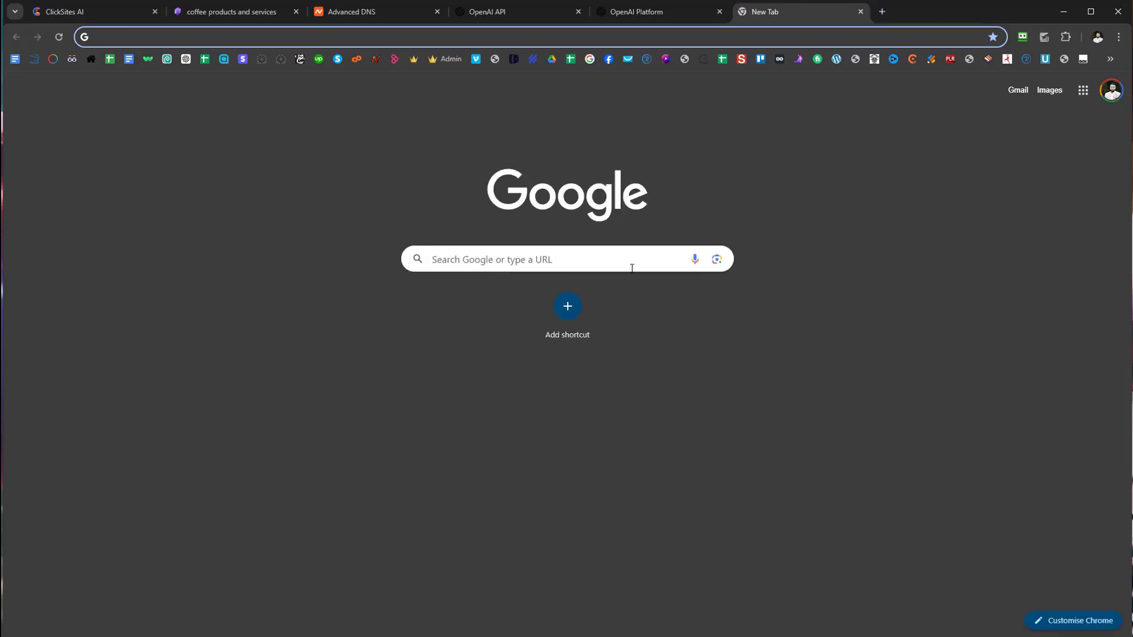
pyautogui.click(630, 260)
pyautogui.write('d')
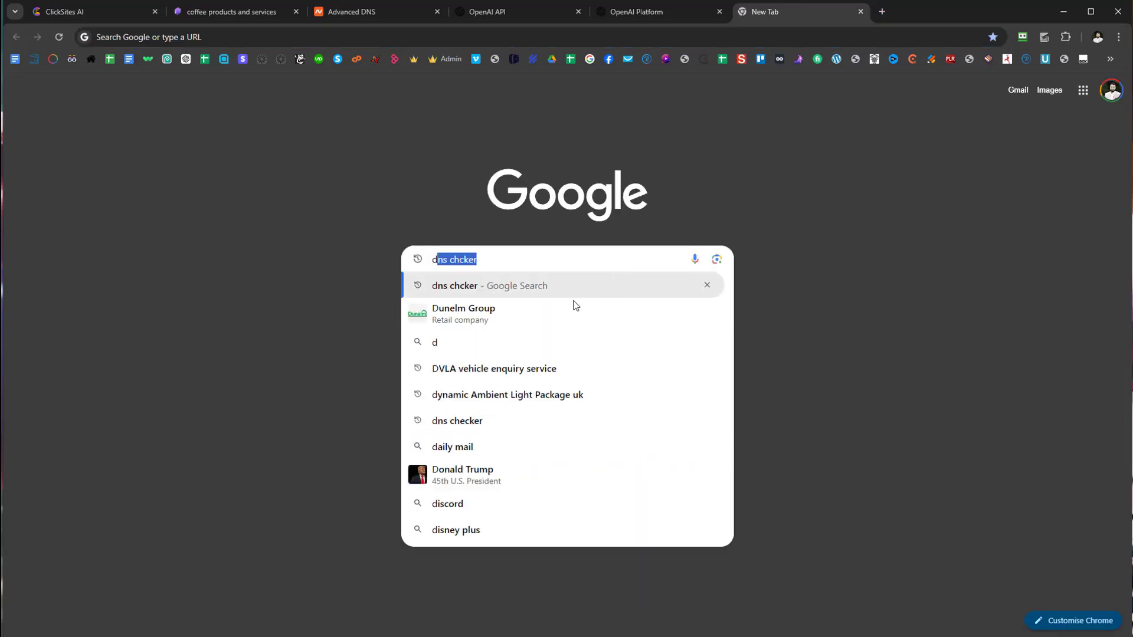
pyautogui.click(533, 287)
pyautogui.click(213, 259)
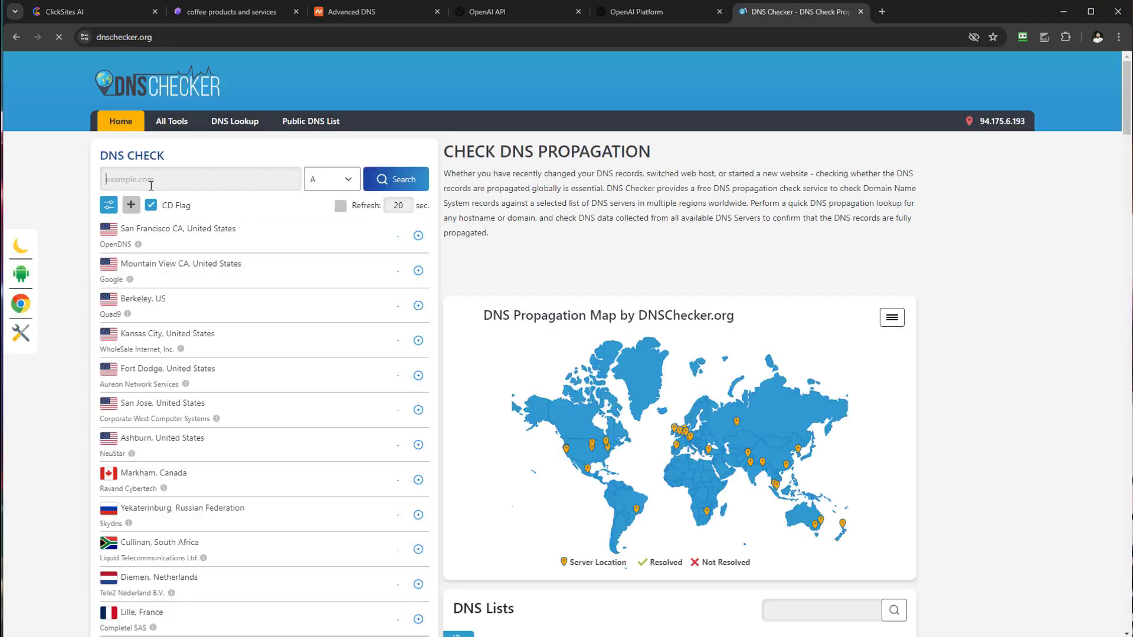
# Enter salesletterpro.com as the domain for the DNS check and return to the Namecheap Advanced DNS page
pyautogui.moveTo(99, 154); pyautogui.dragTo(164, 171)
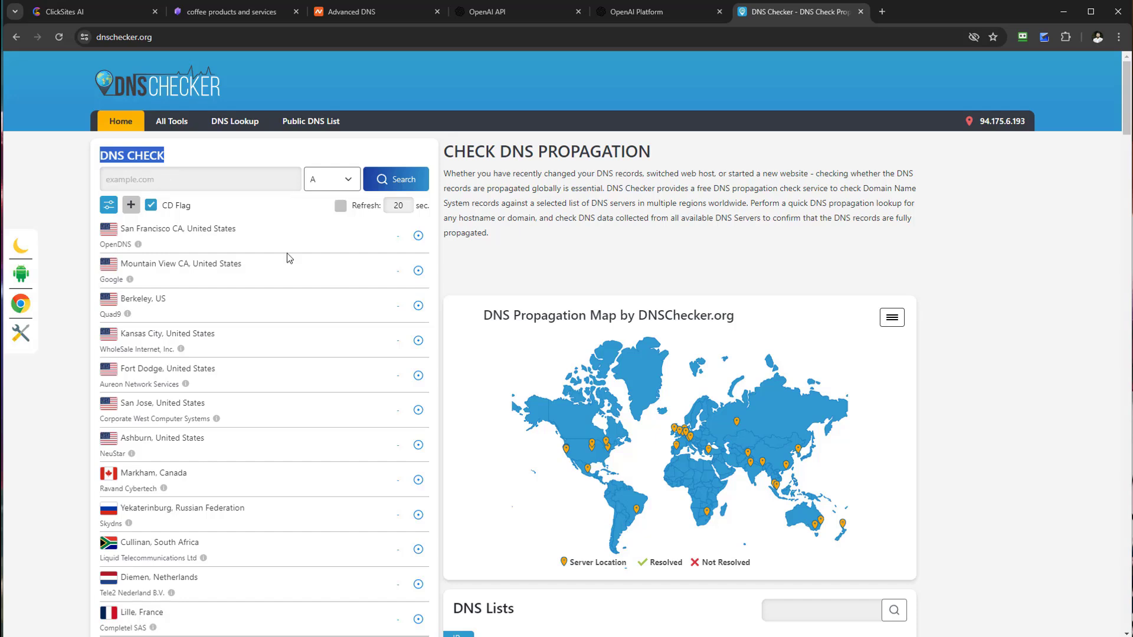
pyautogui.rightClick(140, 179)
pyautogui.click(195, 297)
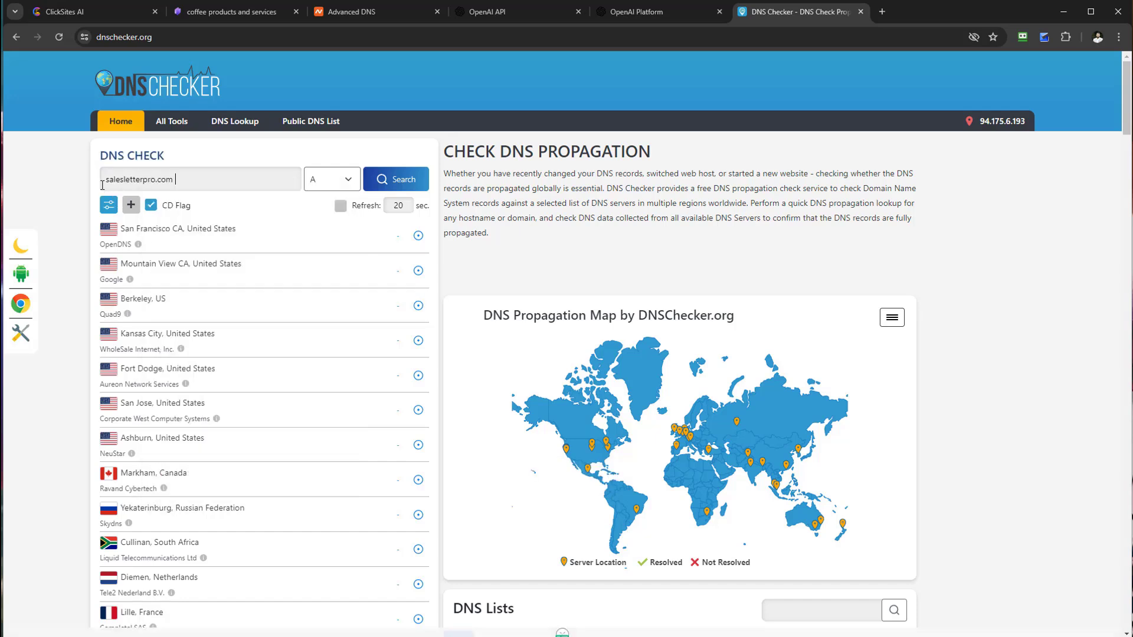
pyautogui.moveTo(102, 185); pyautogui.dragTo(177, 180)
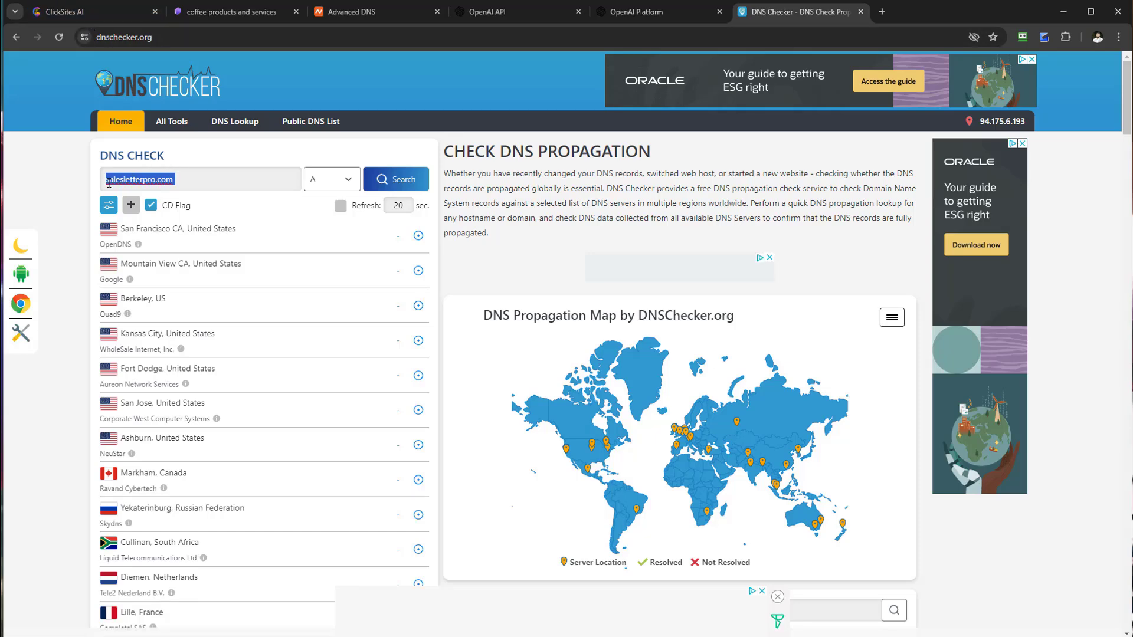
pyautogui.click(351, 11)
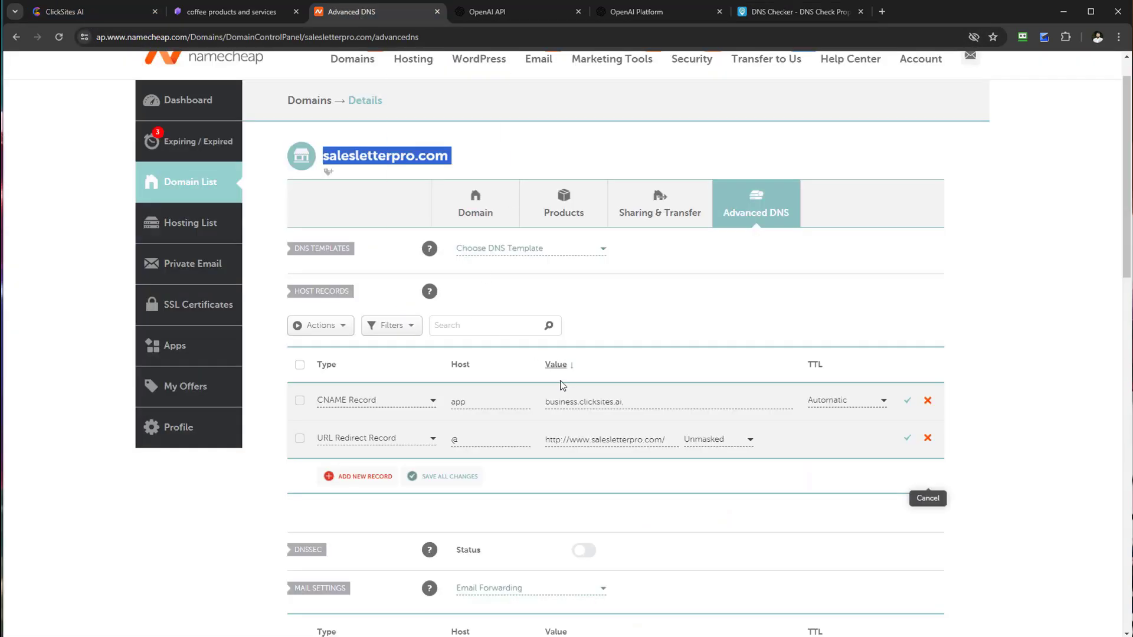
# Copy the CNAME record's host name app in Namecheap and prefix it with a dot to the DNS Checker domain, giving app.salesletterpro.com
pyautogui.doubleClick(466, 403)
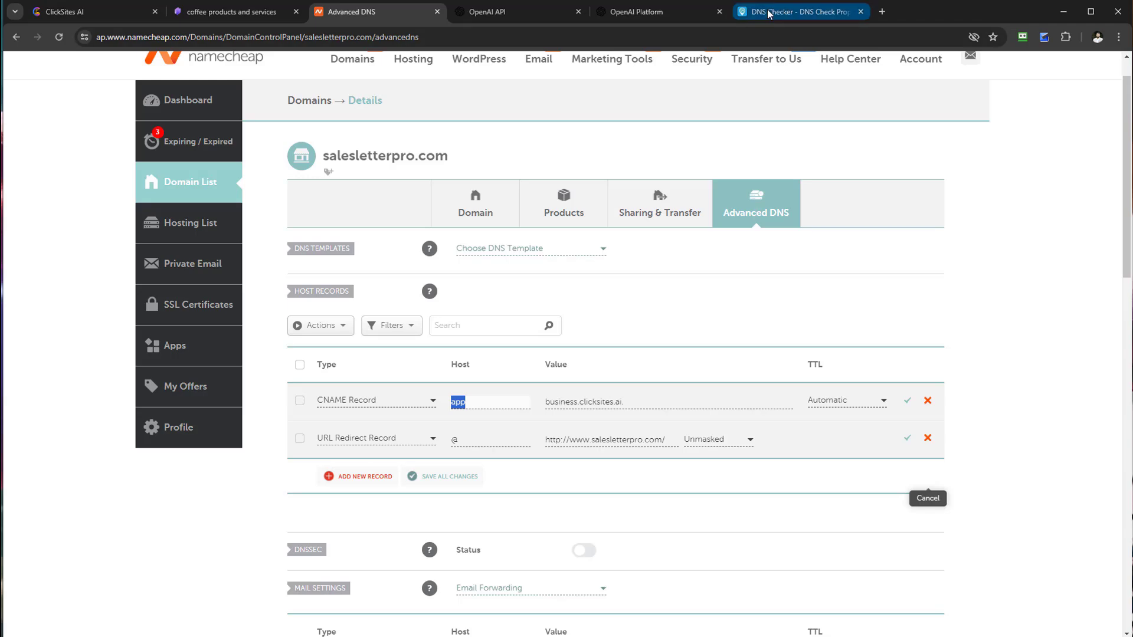
pyautogui.click(797, 11)
pyautogui.click(107, 182)
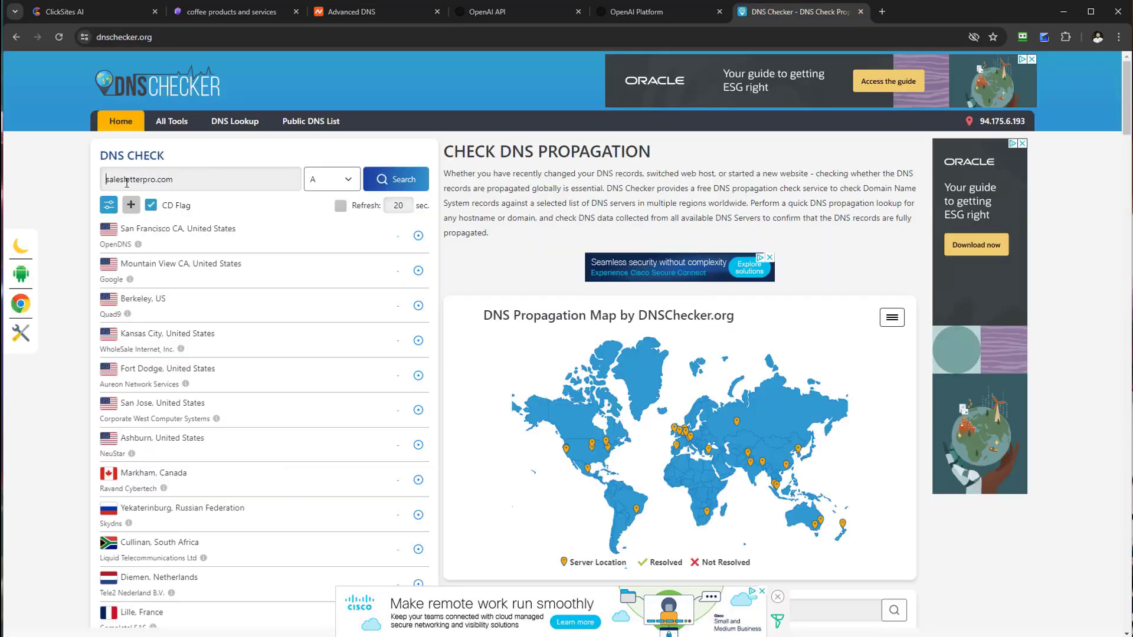
pyautogui.hotkey('ctrl', 'v')
pyautogui.write('.')
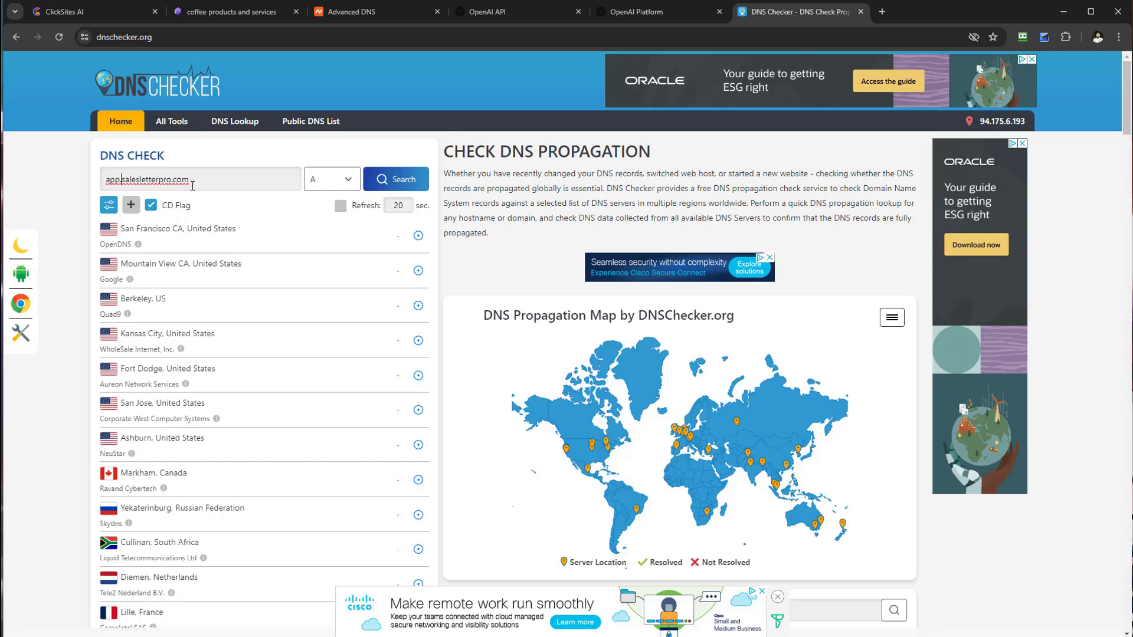
# Run a CNAME propagation check for app.salesletterpro.com and review the results across the listed DNS servers
pyautogui.click(348, 184)
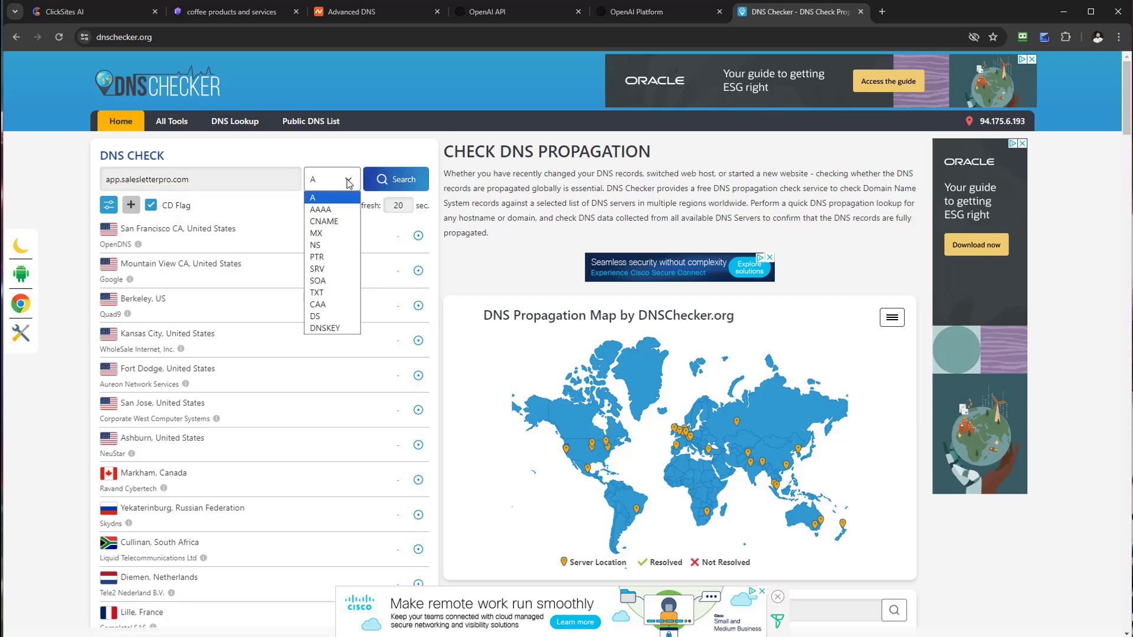
pyautogui.click(321, 222)
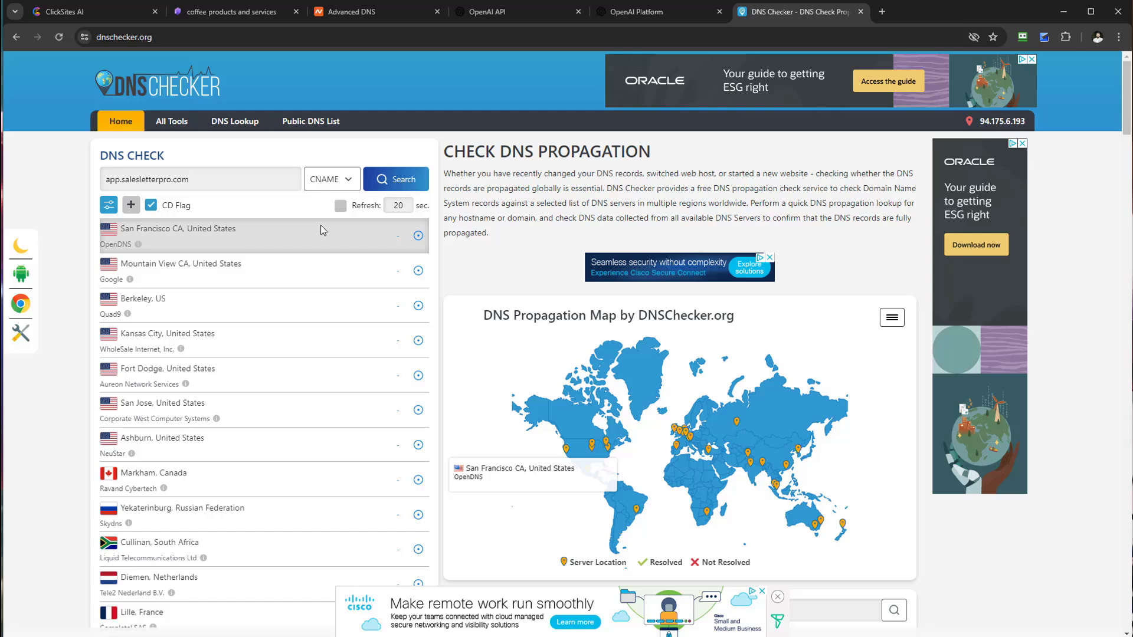
pyautogui.click(383, 180)
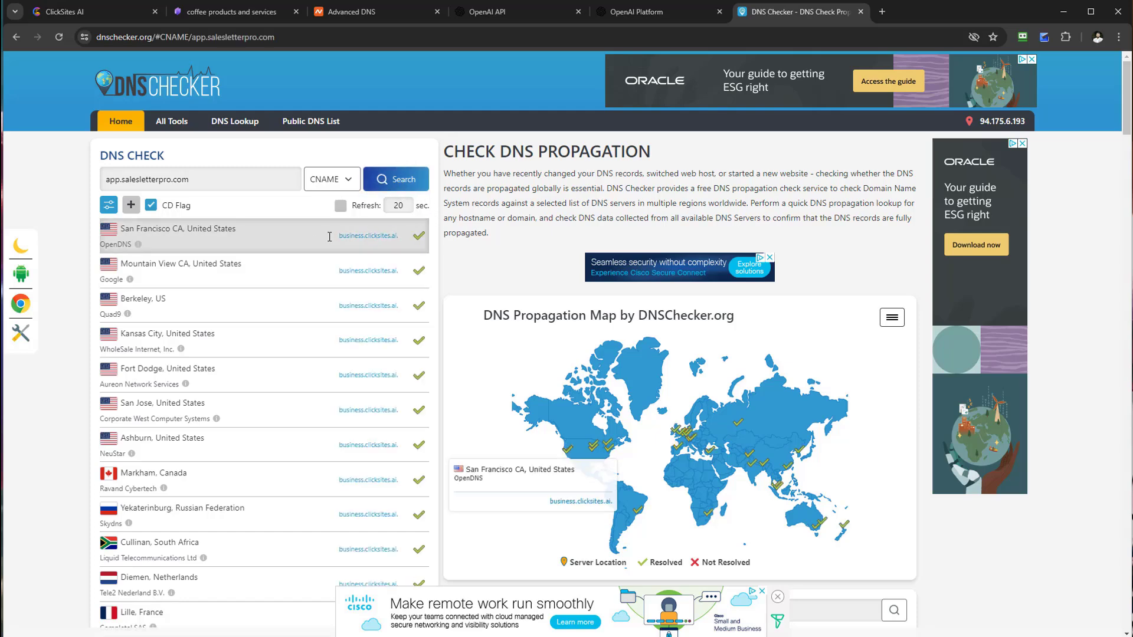
pyautogui.scroll(-2, 414, 307)
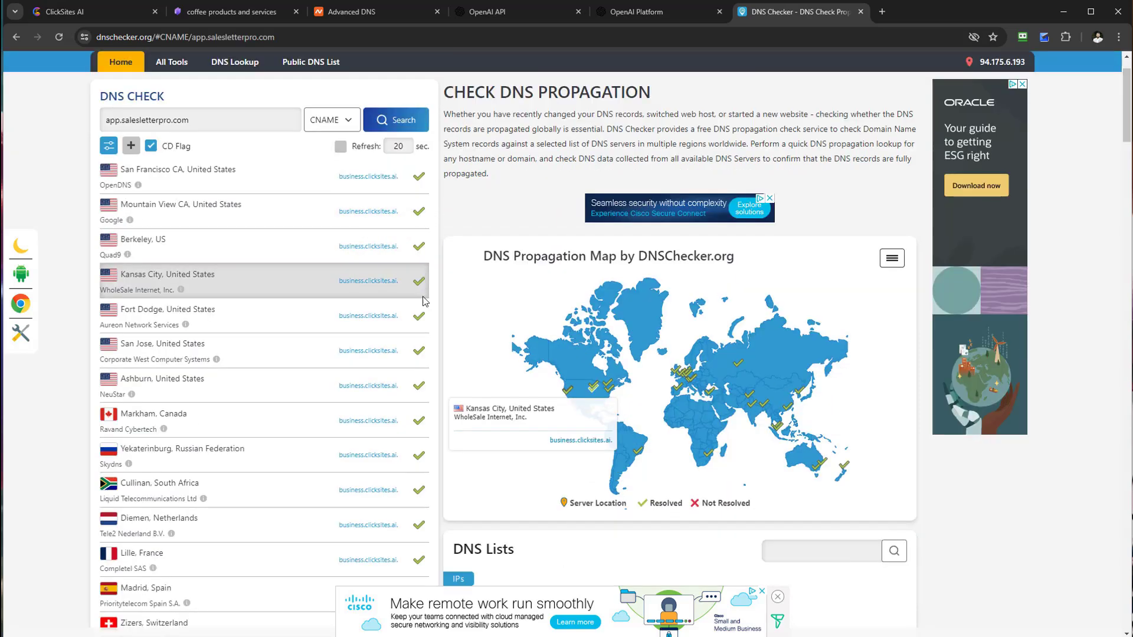
pyautogui.scroll(-2, 423, 330)
pyautogui.scroll(4, 422, 324)
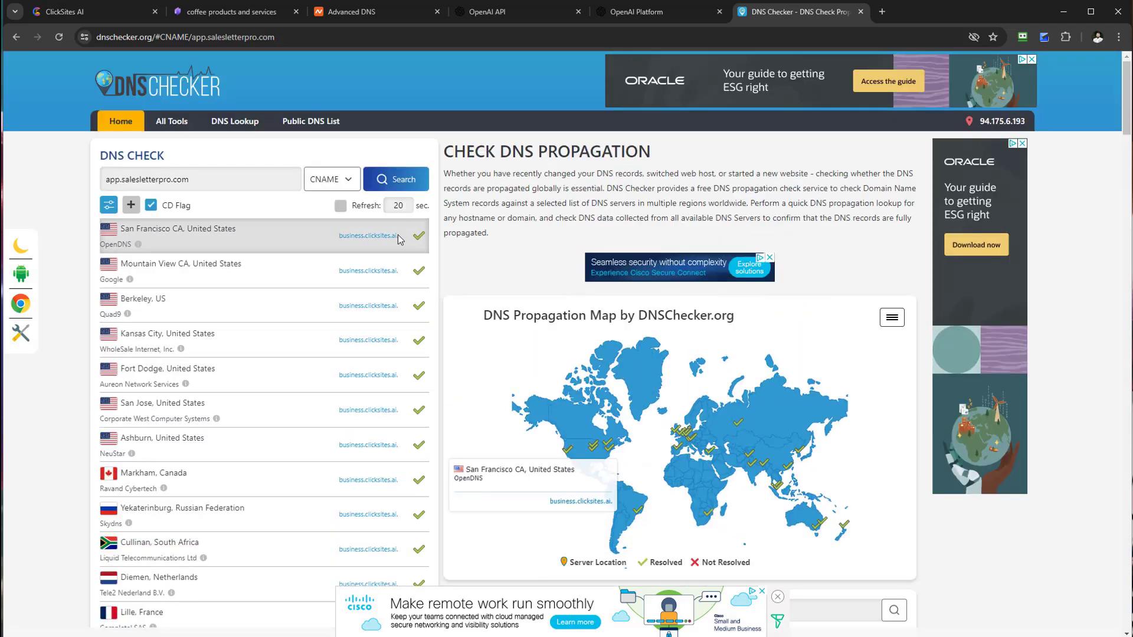
# Review the whitelabel settings in ClickSites AI and the CNAME record in Namecheap, and return to DNS Checker
pyautogui.click(71, 12)
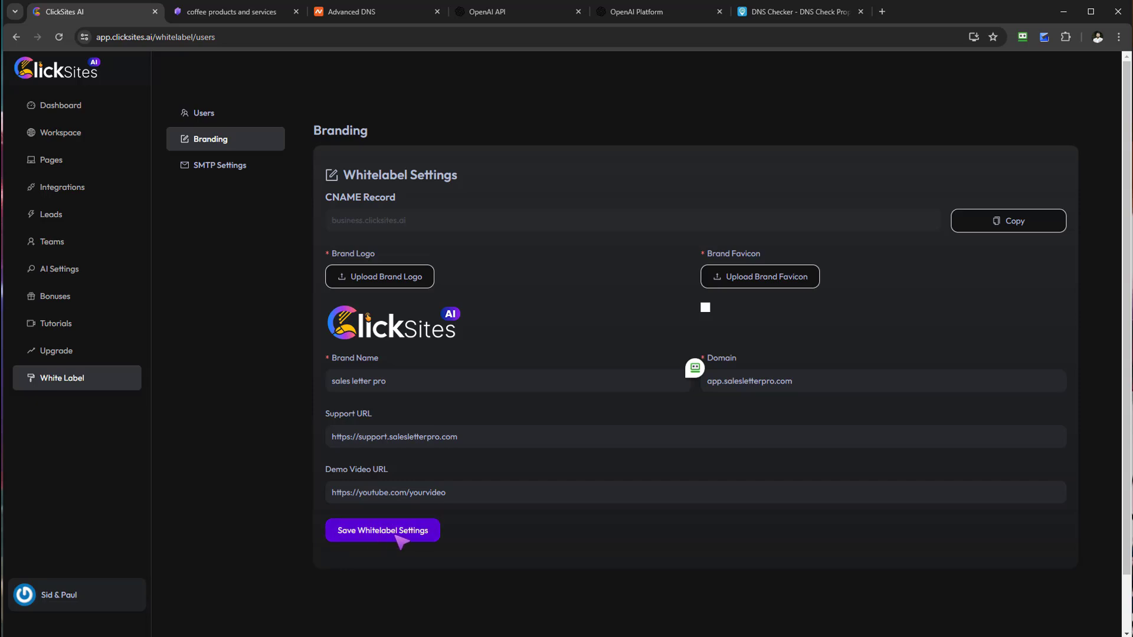
pyautogui.click(352, 11)
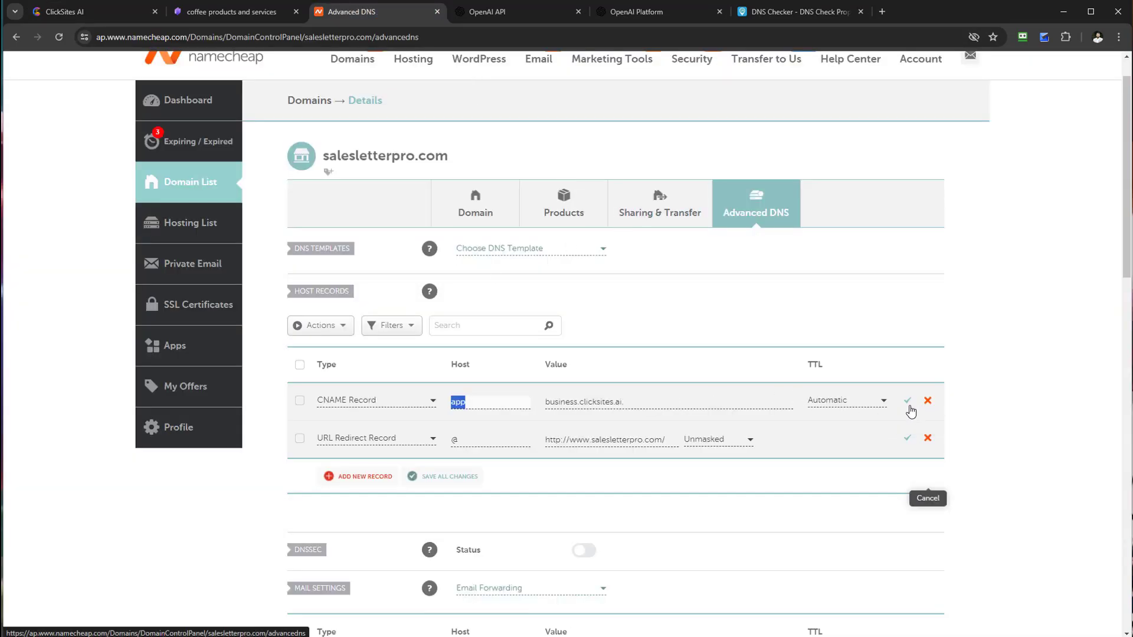
pyautogui.click(785, 13)
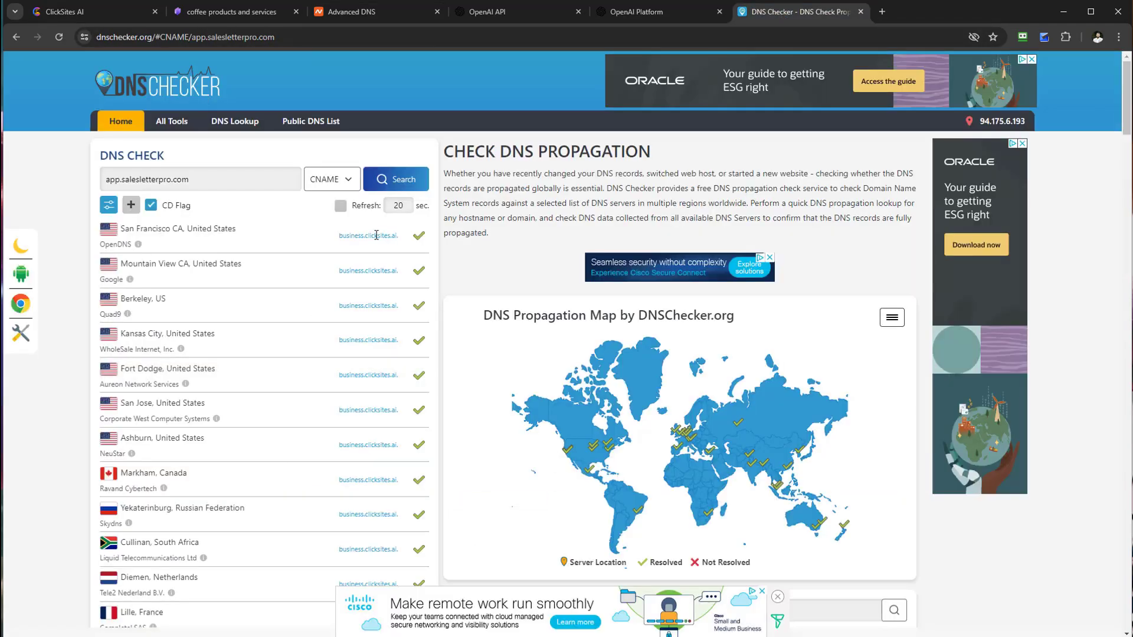
# Copy app.salesletterpro.com from the DNS check, open it in a new browser tab, and dismiss the notification on the login page
pyautogui.moveTo(219, 185); pyautogui.dragTo(106, 179)
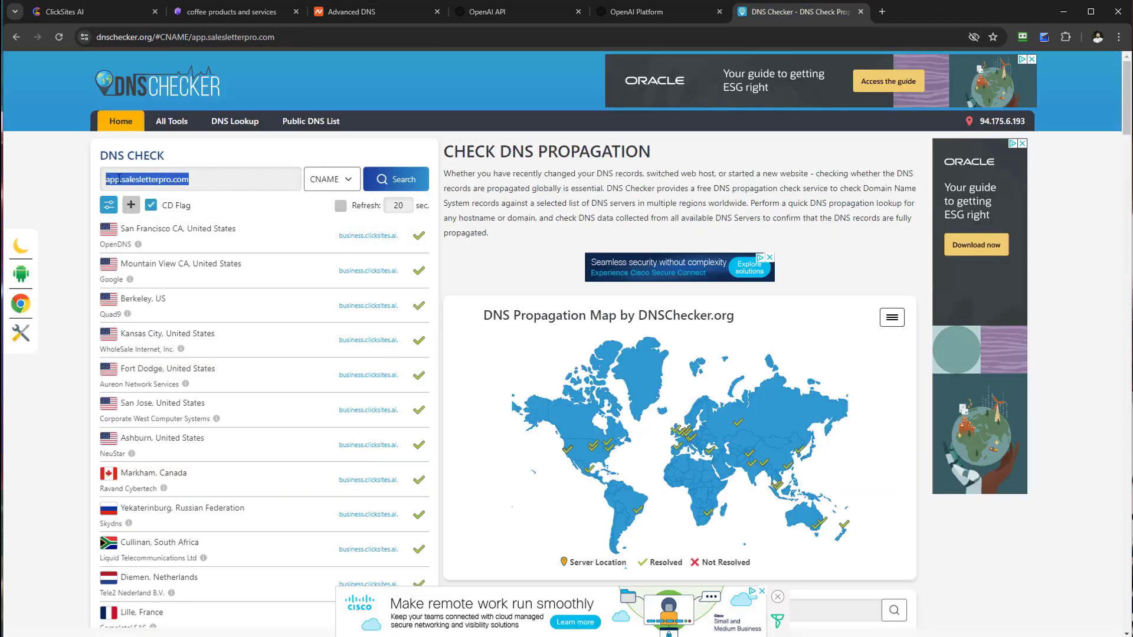
pyautogui.rightClick(119, 179)
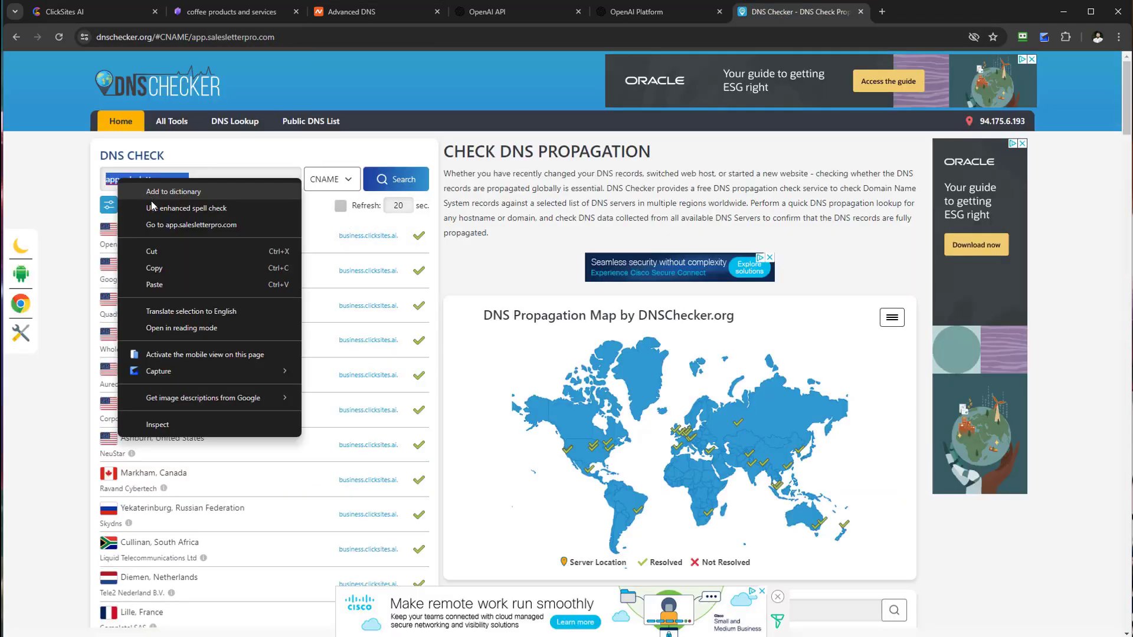
pyautogui.click(159, 268)
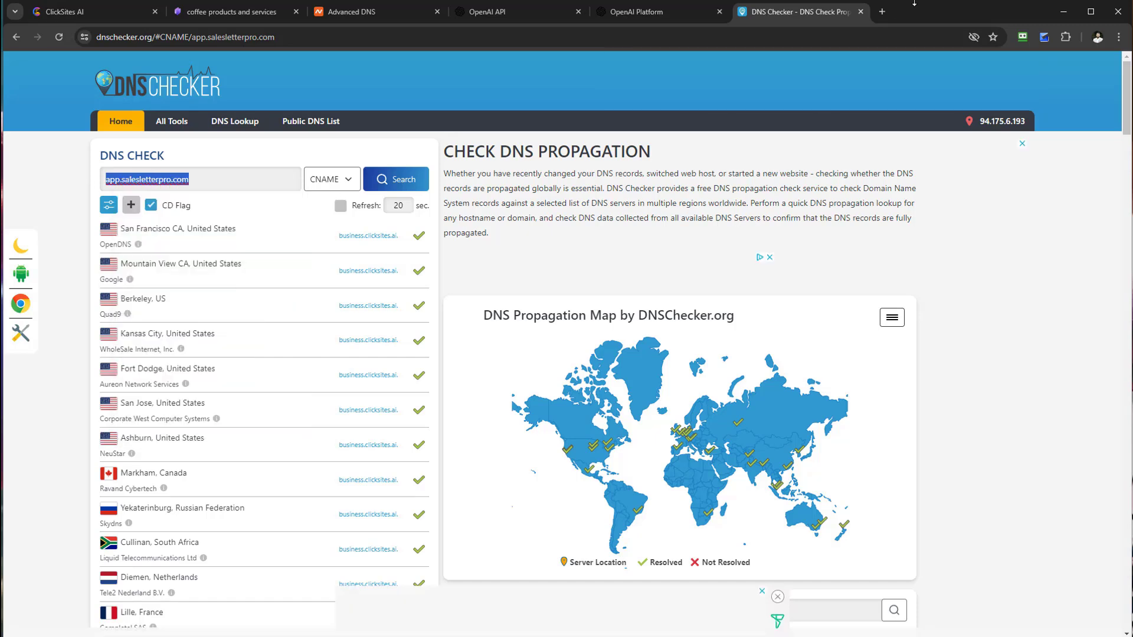
pyautogui.click(882, 12)
pyautogui.rightClick(765, 37)
pyautogui.click(788, 135)
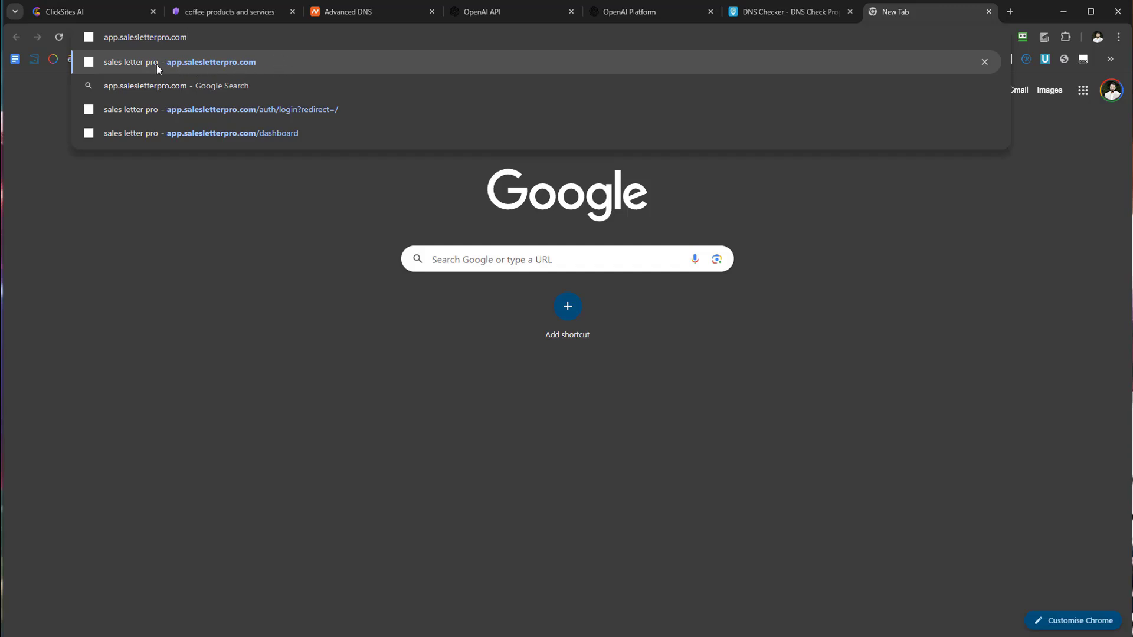
pyautogui.click(195, 66)
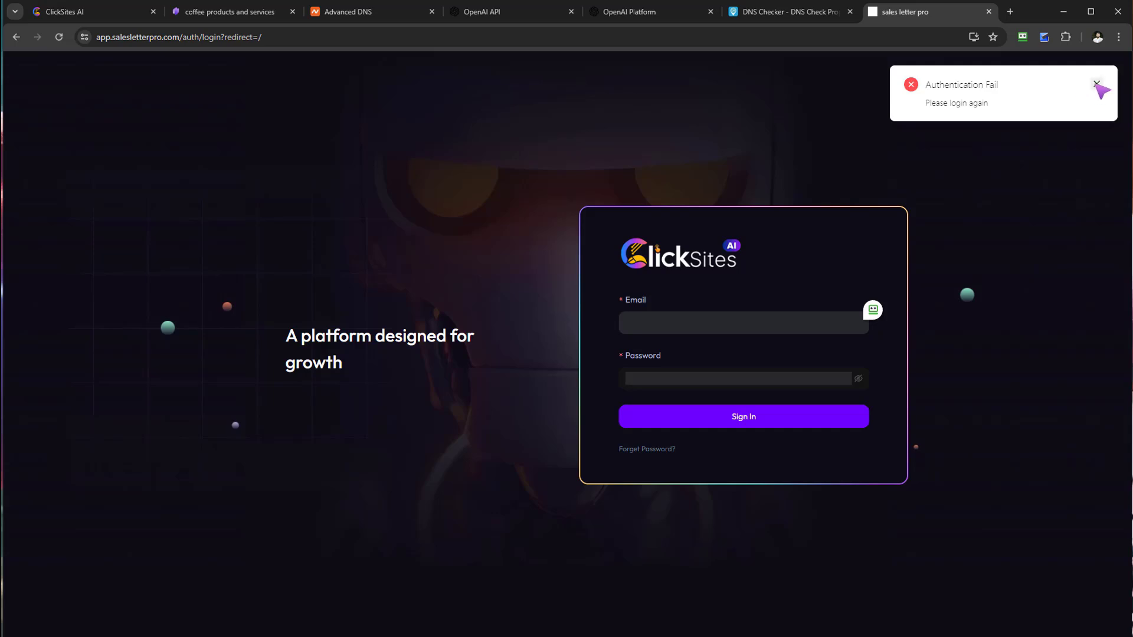
pyautogui.click(1096, 84)
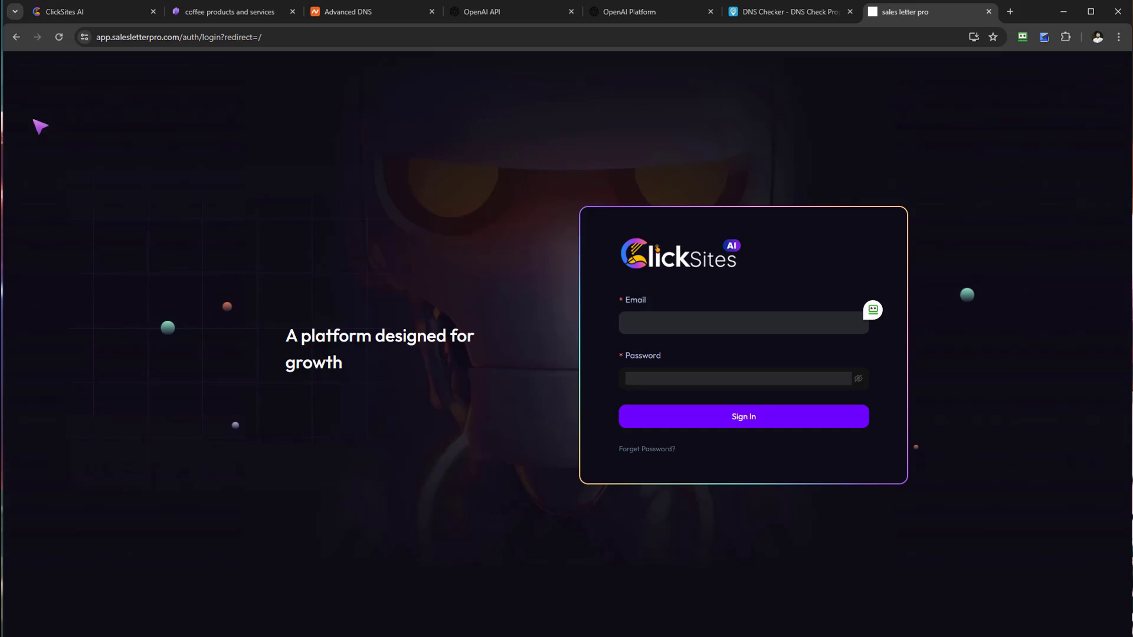
pyautogui.click(160, 449)
# Switch to ClickSites AI, add a whitelabel user with a full name, email address and password, and dismiss the notifications
pyautogui.click(81, 13)
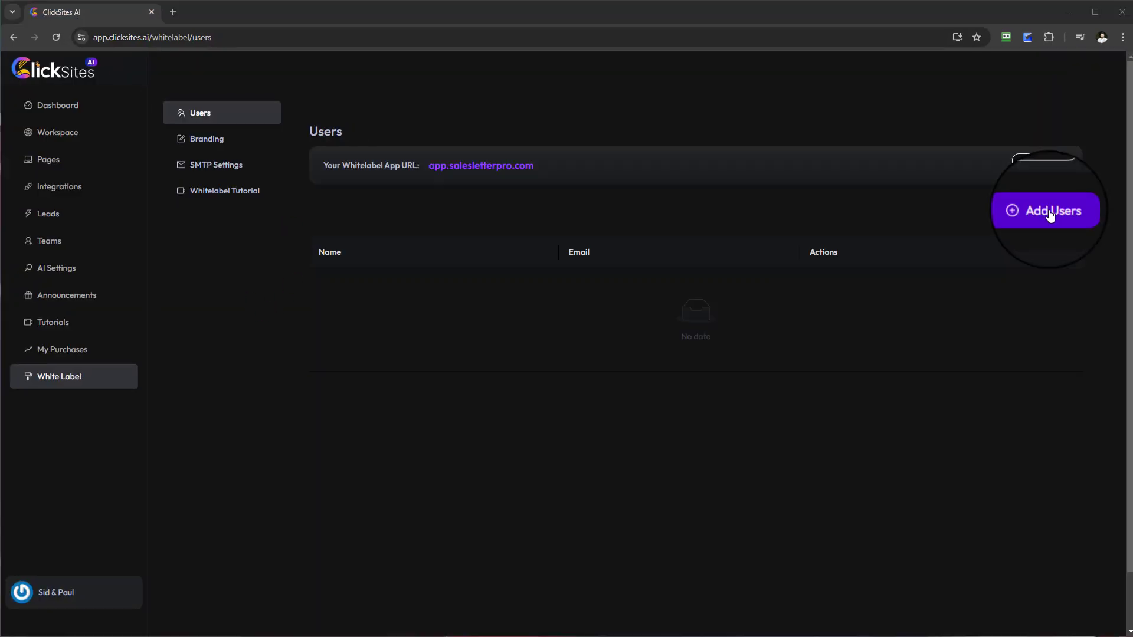
pyautogui.click(1051, 213)
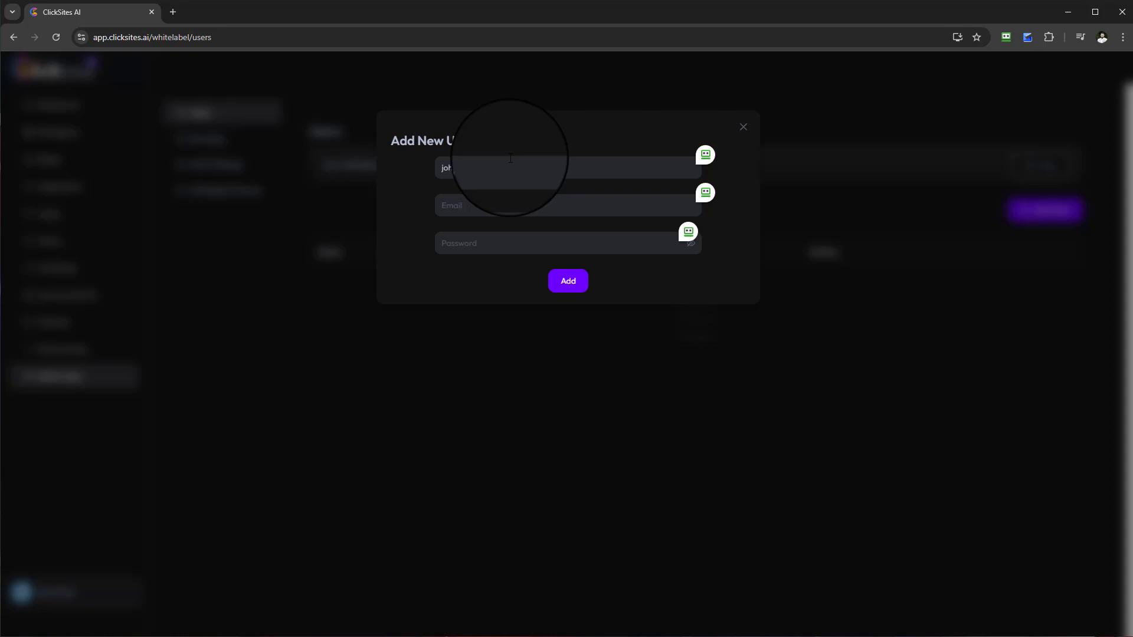
pyautogui.press('Tab')
pyautogui.write('joh')
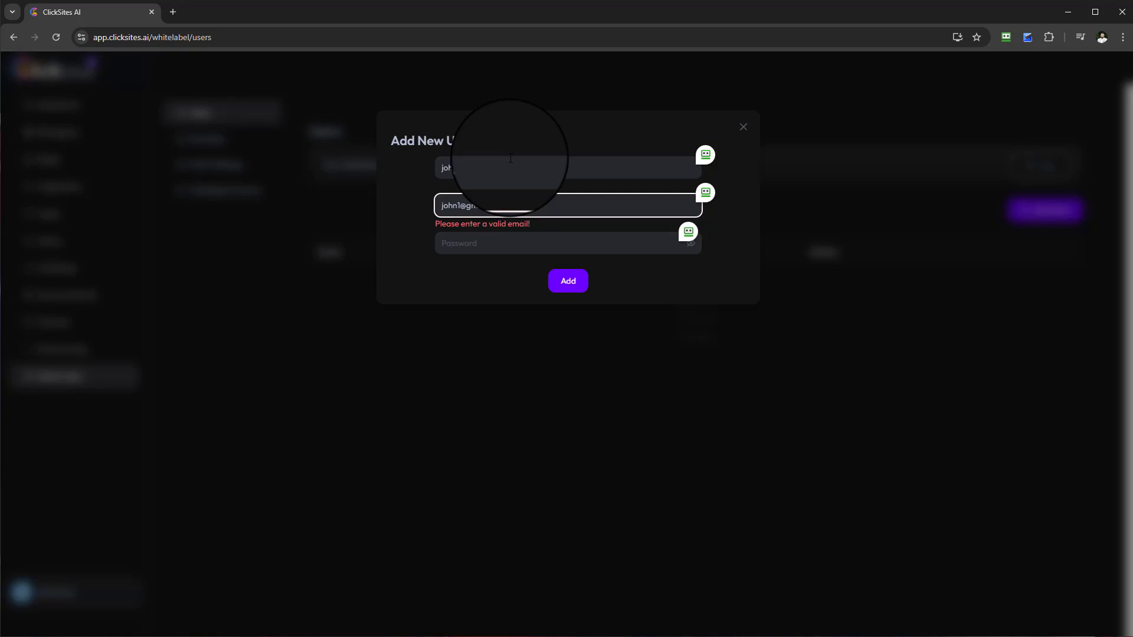
pyautogui.click(460, 243)
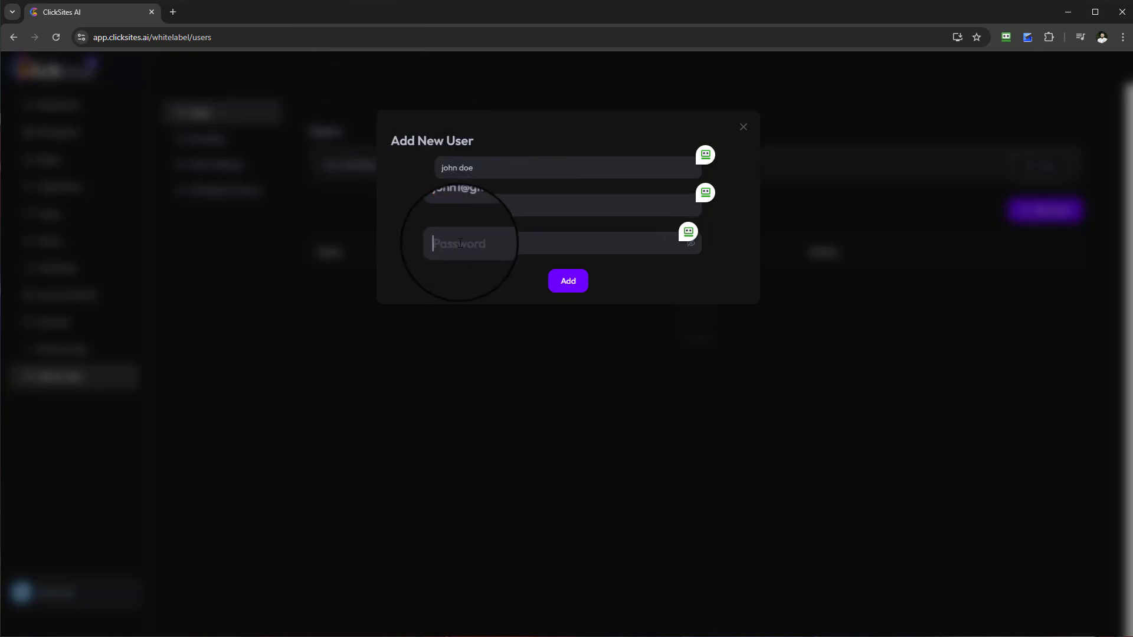
pyautogui.write('•••')
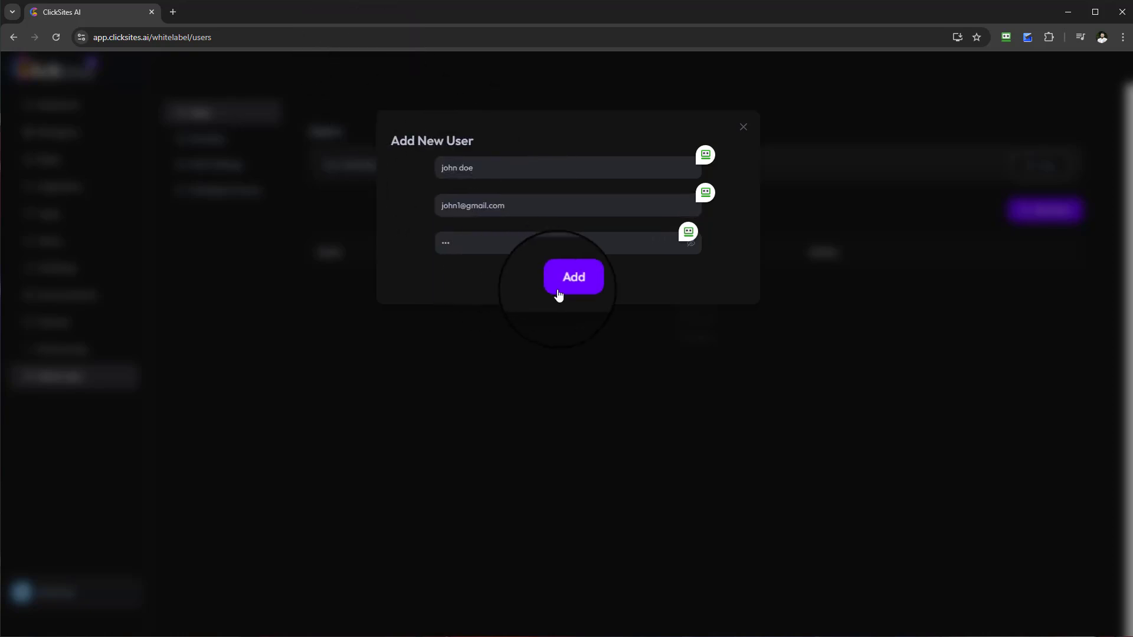
pyautogui.click(569, 284)
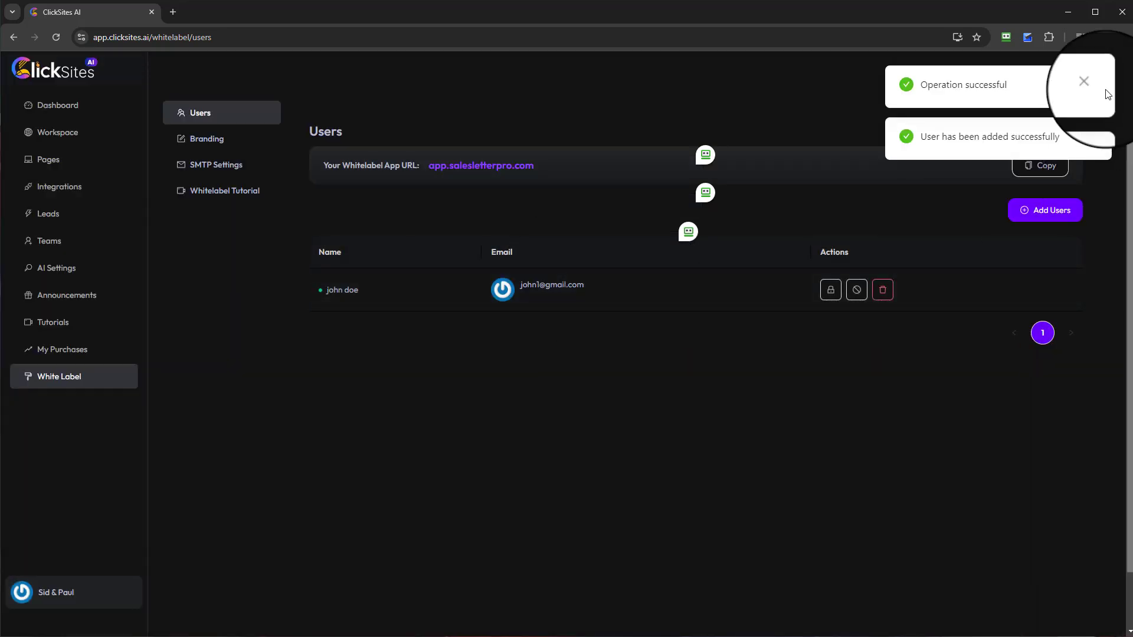
pyautogui.click(1022, 182)
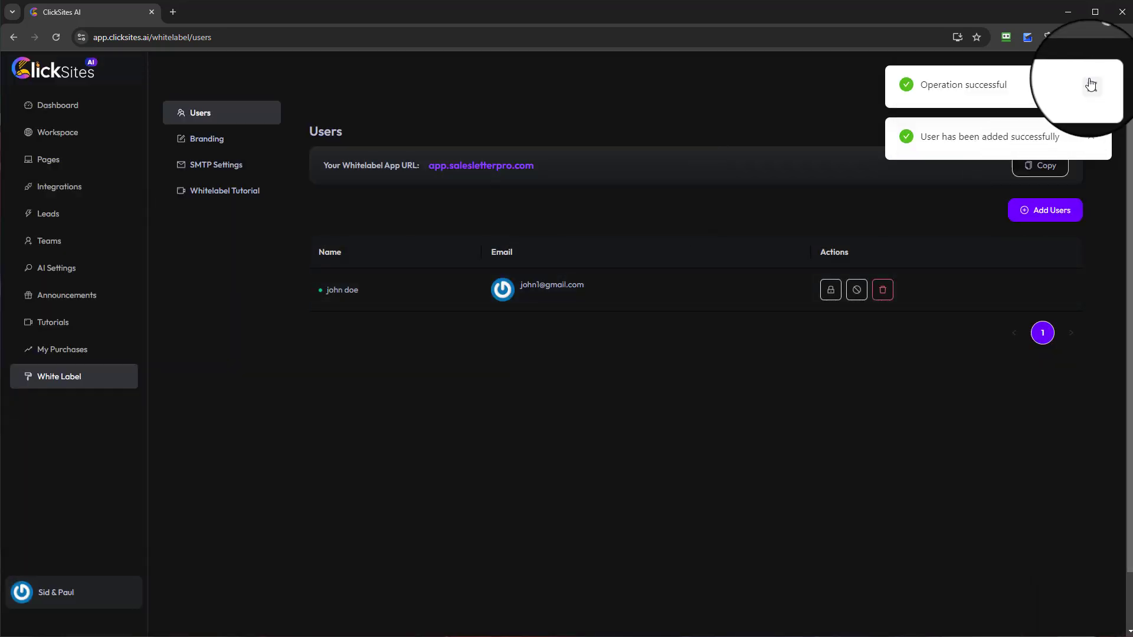
pyautogui.click(1092, 83)
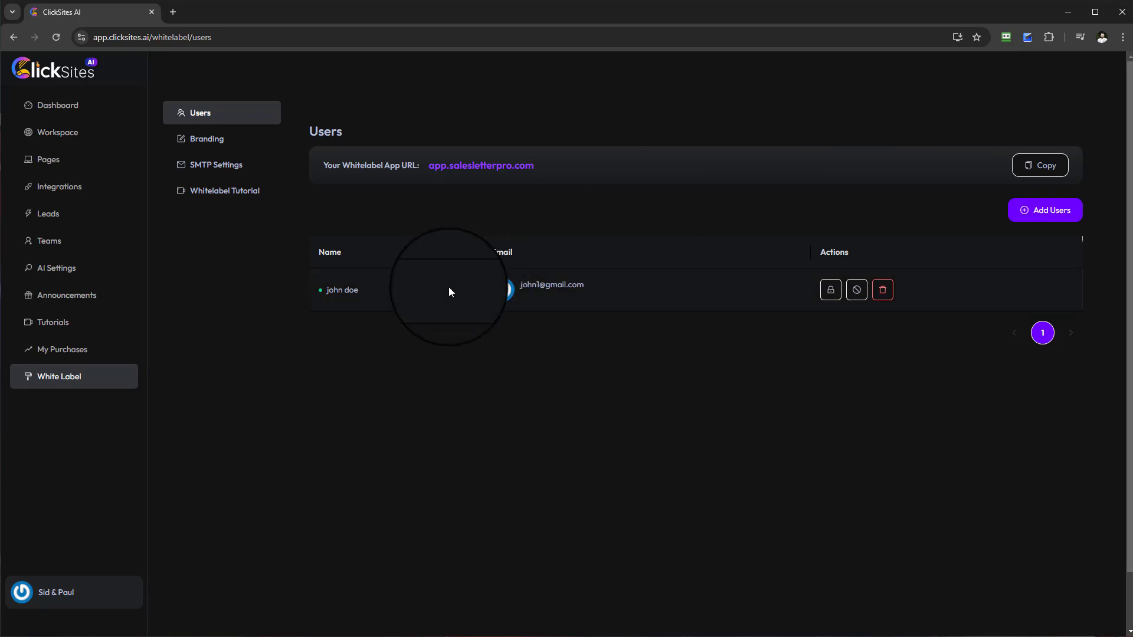
# Examine the Name, Email and Actions columns for the added user in the Users table
pyautogui.doubleClick(344, 256)
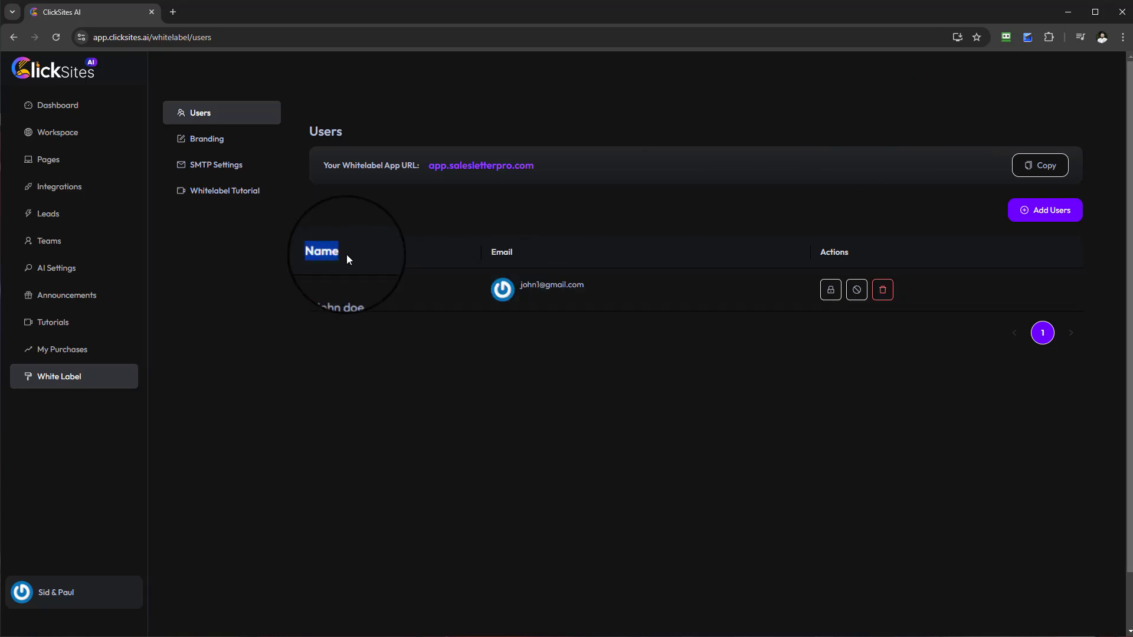
pyautogui.click(318, 289)
pyautogui.moveTo(484, 251); pyautogui.dragTo(543, 250)
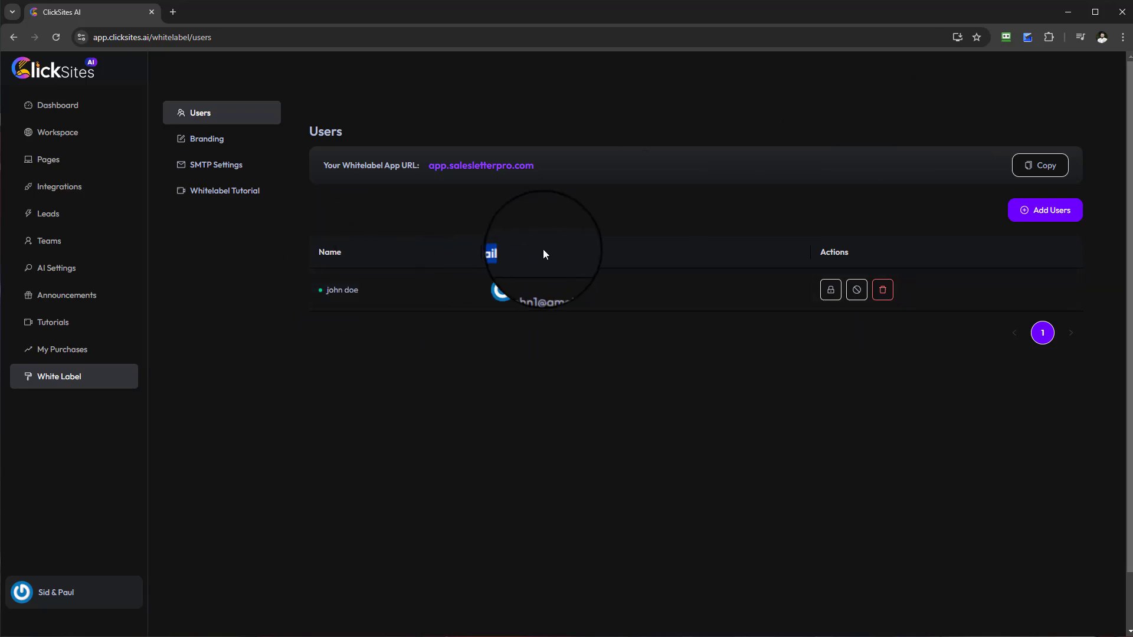
pyautogui.moveTo(589, 286); pyautogui.dragTo(515, 285)
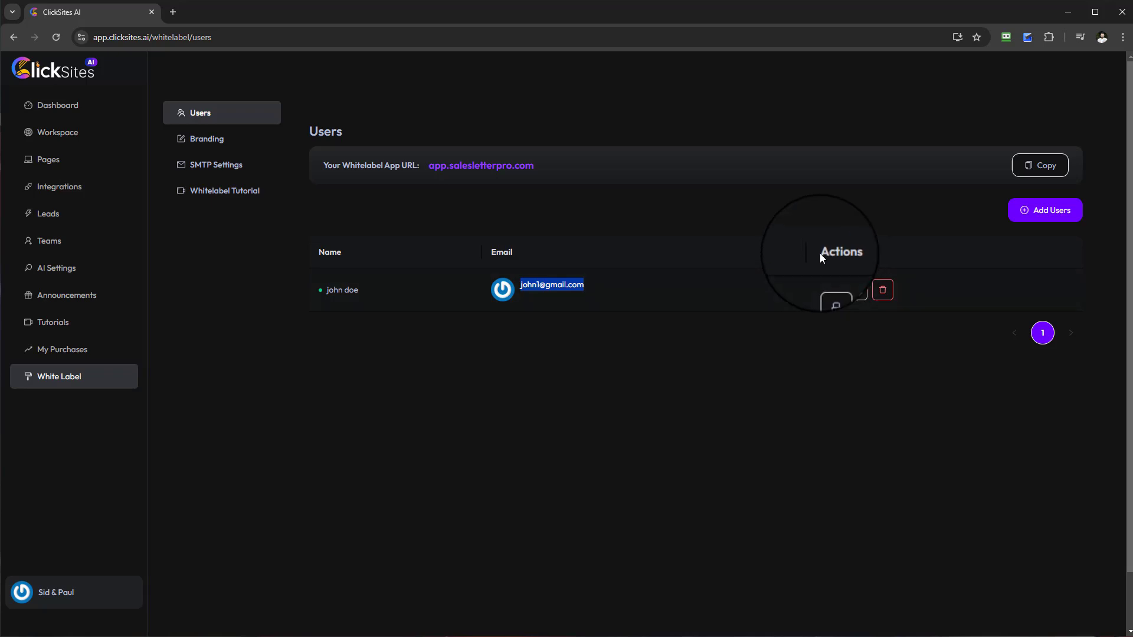
pyautogui.moveTo(819, 253); pyautogui.dragTo(855, 252)
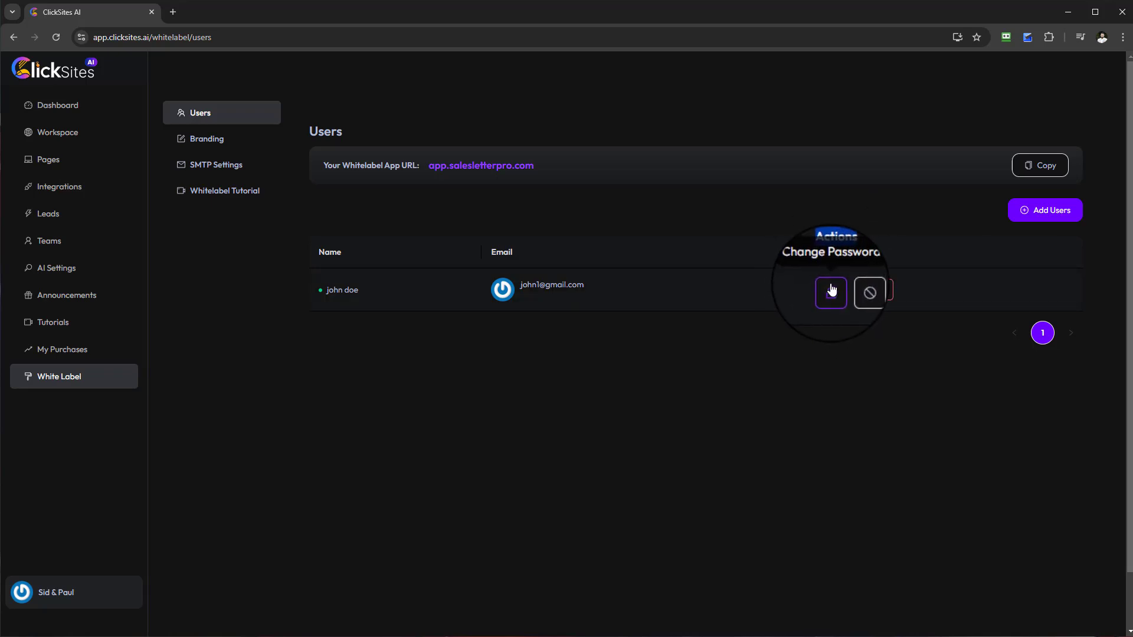
pyautogui.moveTo(600, 291); pyautogui.dragTo(523, 293)
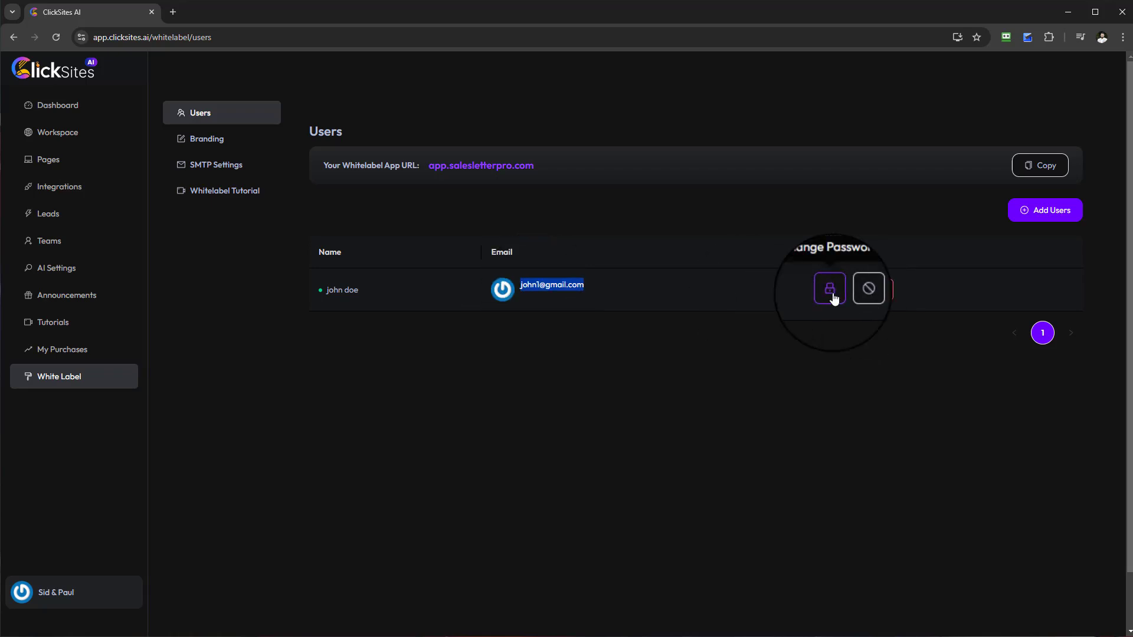
pyautogui.moveTo(841, 261); pyautogui.dragTo(806, 257)
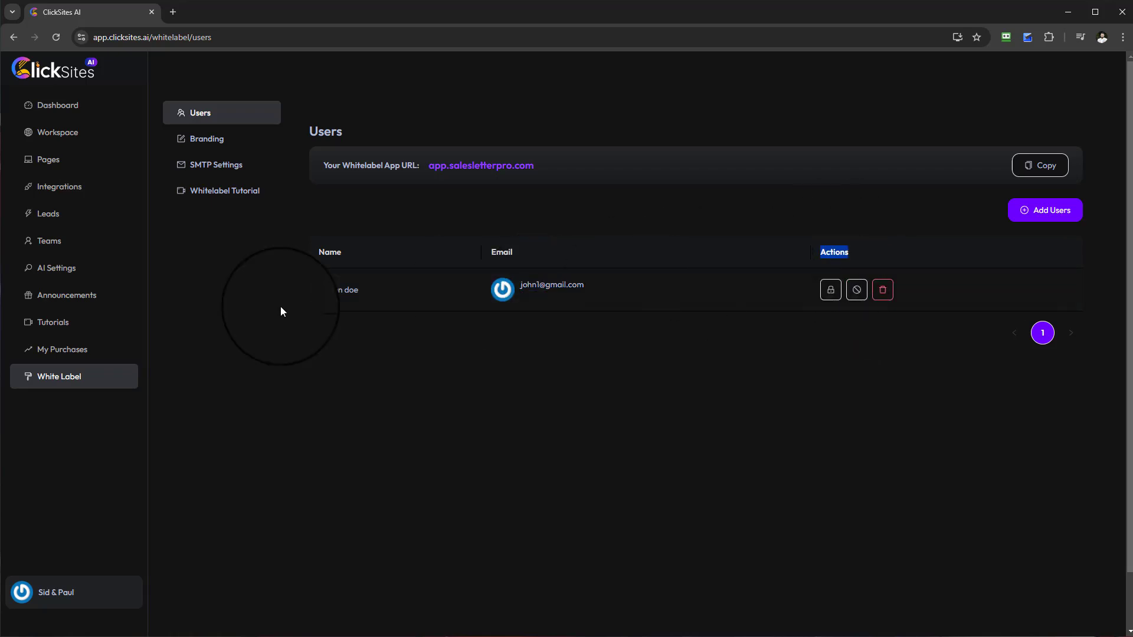
# Enter a new password in the whitelabel user's Change Password dialog, toggle its visibility, and close the dialog without saving
pyautogui.click(831, 290)
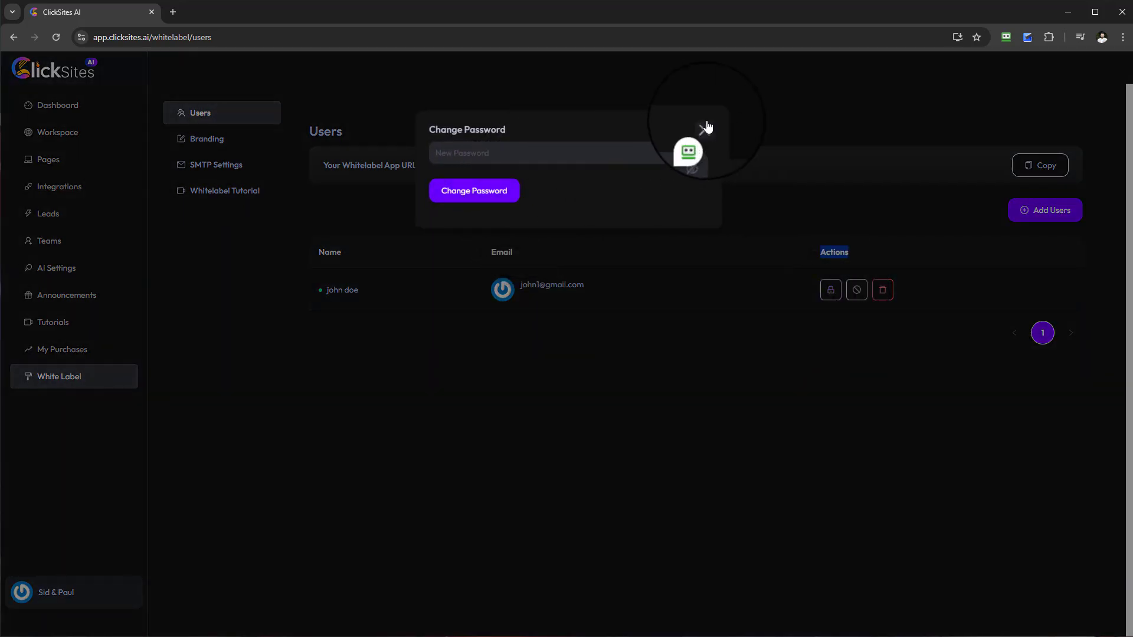
pyautogui.click(600, 152)
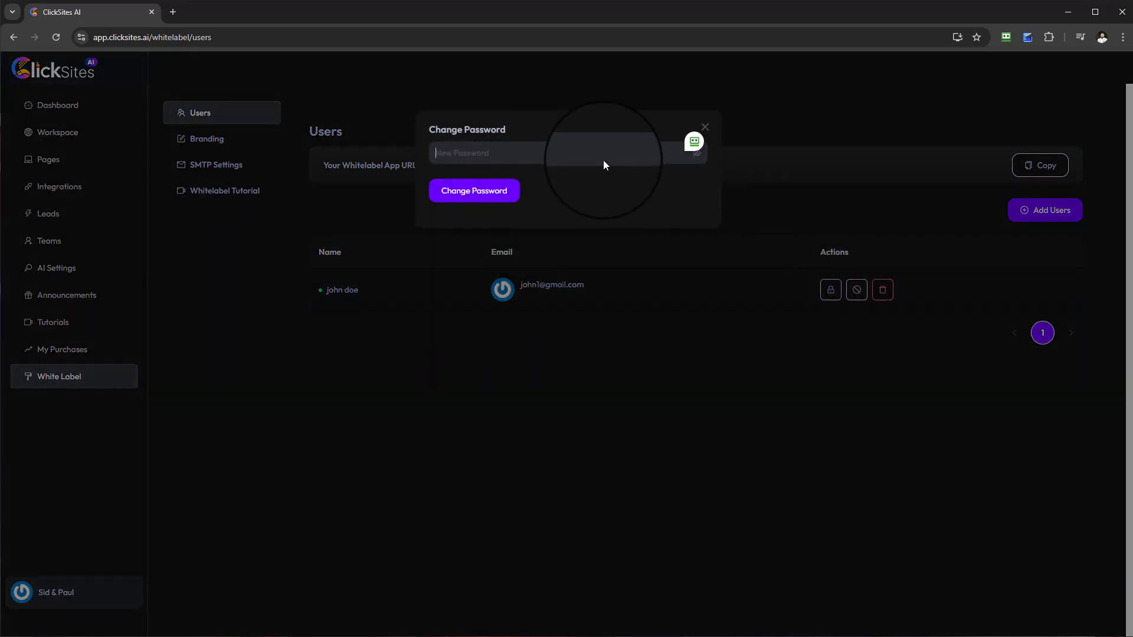
pyautogui.write('•••••••••••')
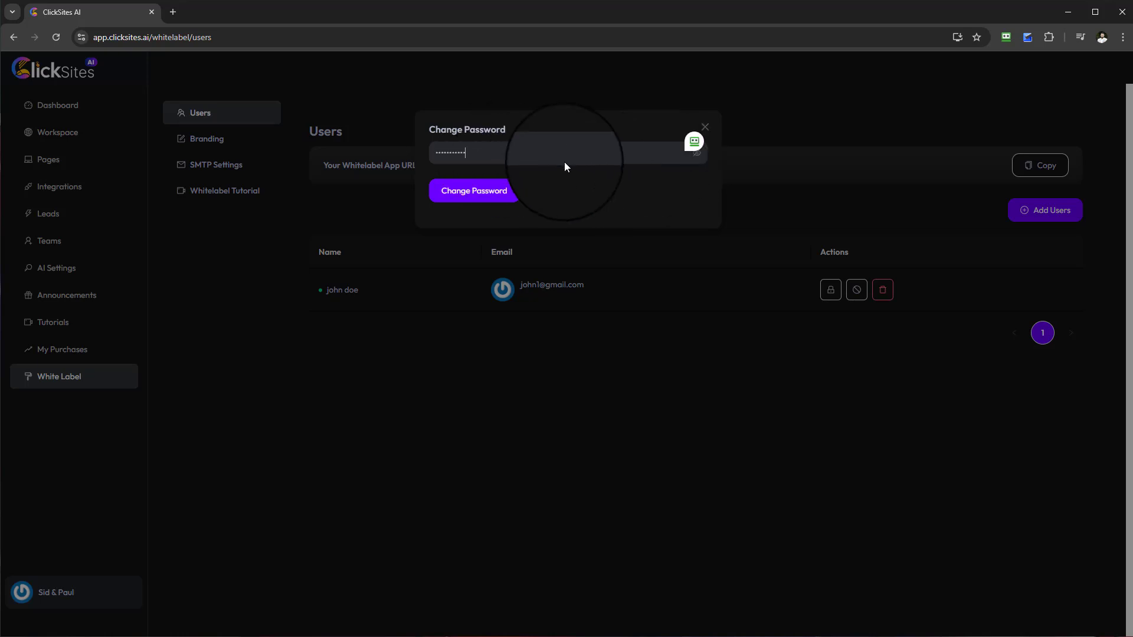
pyautogui.click(703, 131)
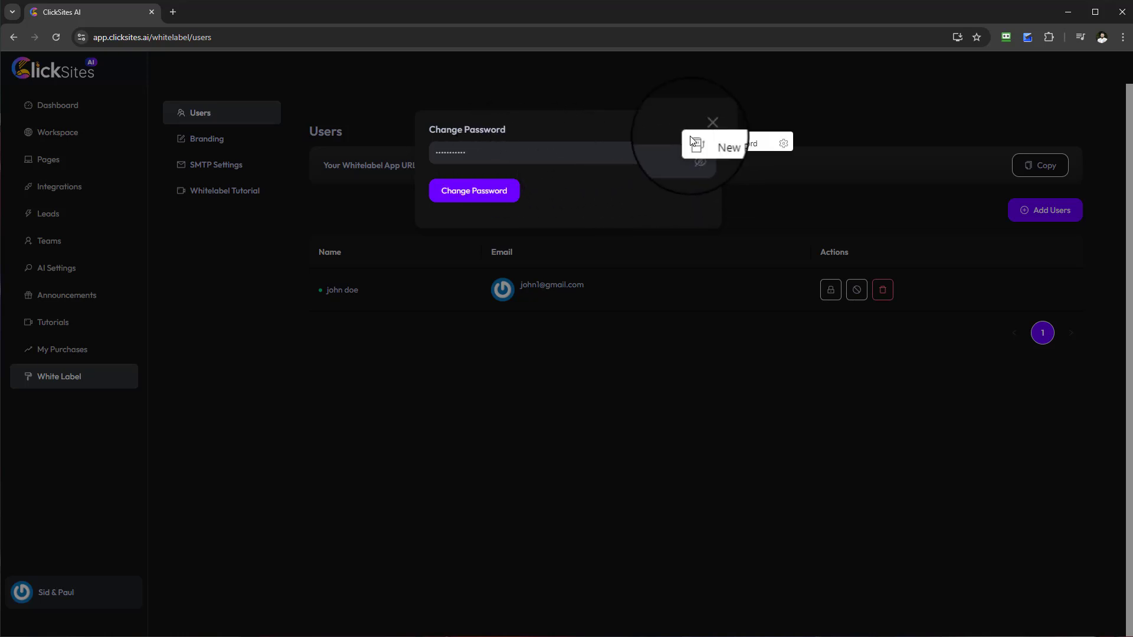
pyautogui.click(642, 171)
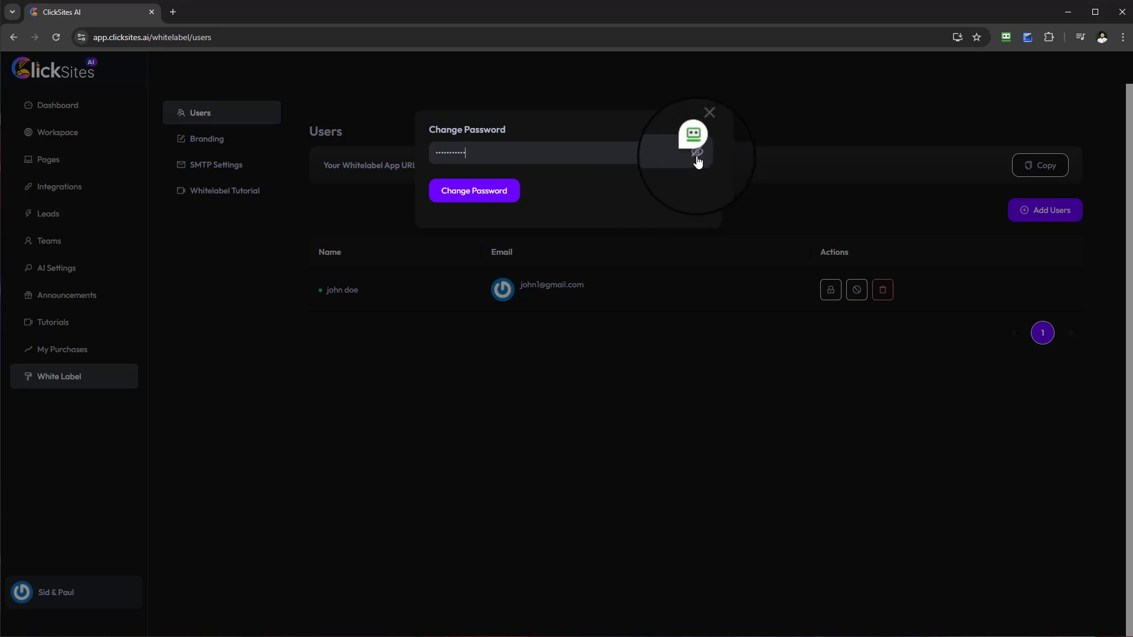
pyautogui.click(697, 155)
pyautogui.click(697, 154)
pyautogui.click(697, 154)
pyautogui.click(697, 154)
pyautogui.click(706, 129)
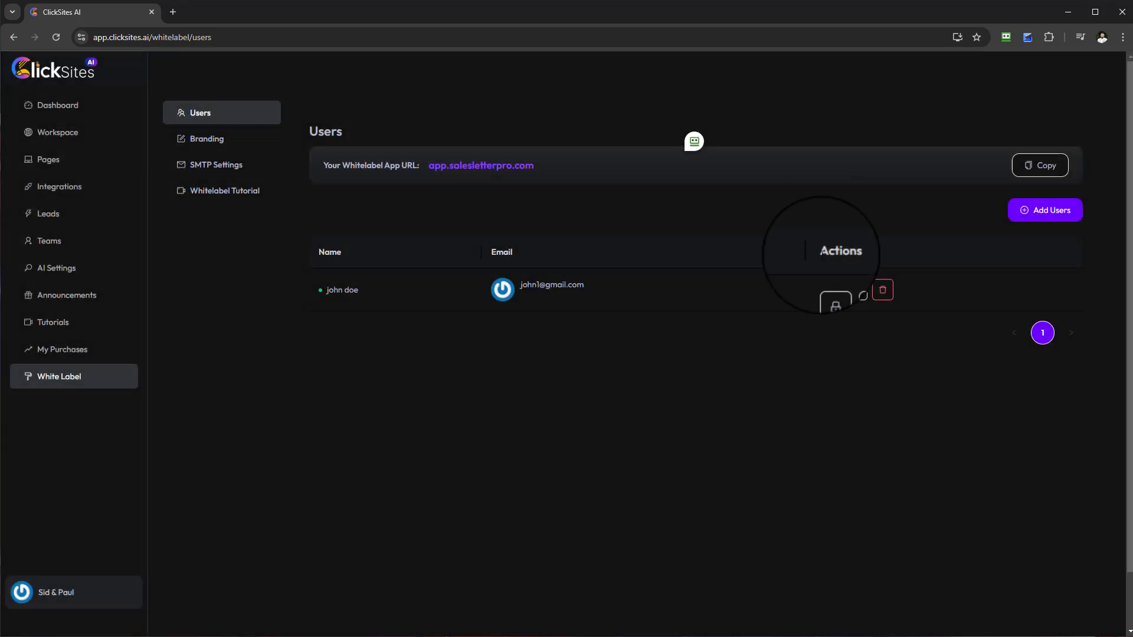
# Disable the whitelabel user, check the status in the Name column, and enable the user again
pyautogui.click(855, 292)
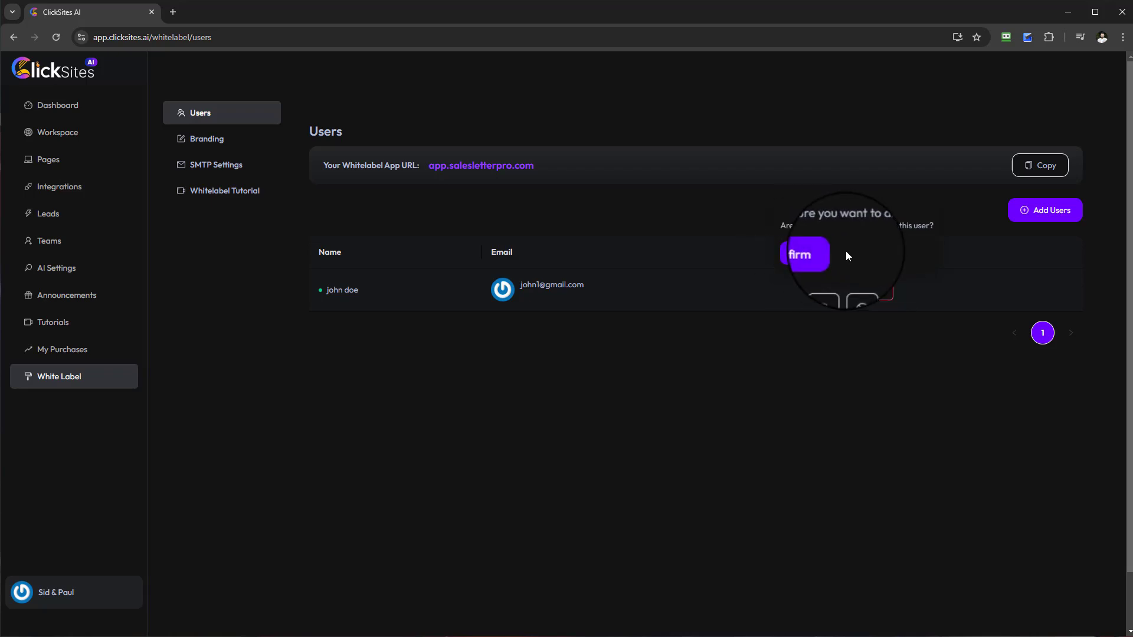
pyautogui.click(803, 254)
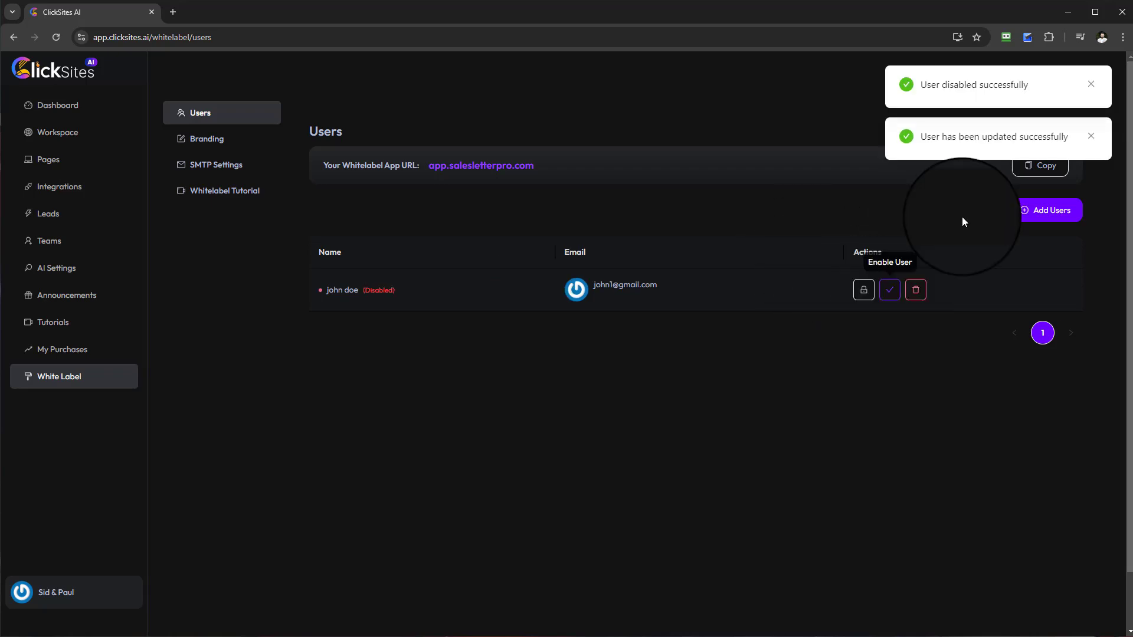
pyautogui.moveTo(413, 292); pyautogui.dragTo(344, 291)
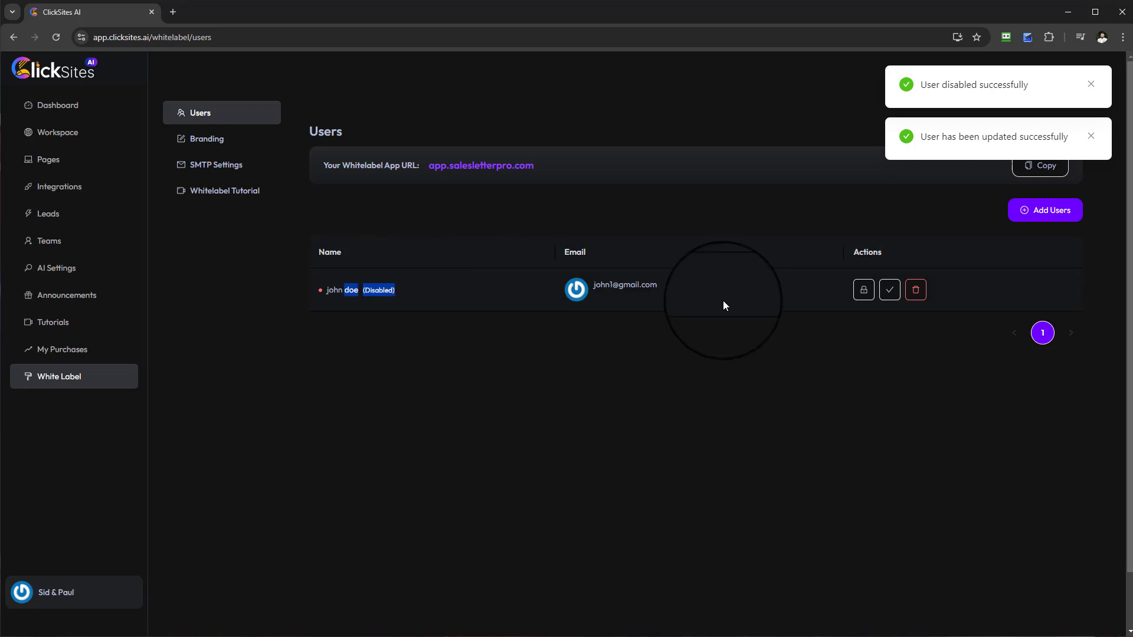
pyautogui.click(894, 297)
pyautogui.click(844, 259)
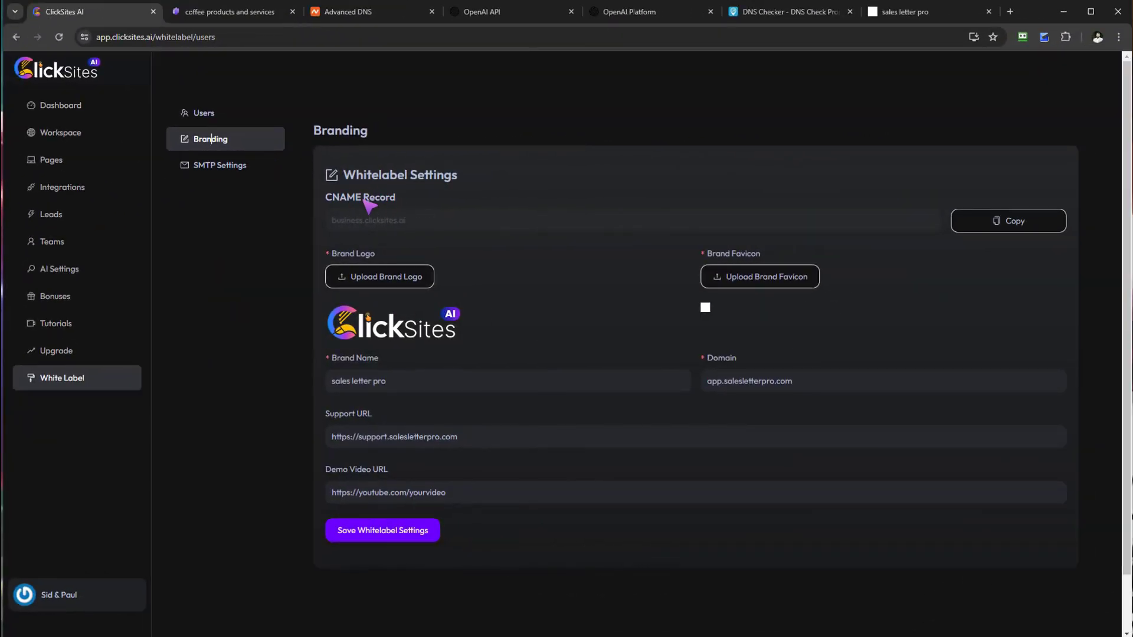
# Review the CNAME record value in the branding settings and the hosts of the salesletterpro.com DNS records in Namecheap
pyautogui.moveTo(430, 227); pyautogui.dragTo(323, 227)
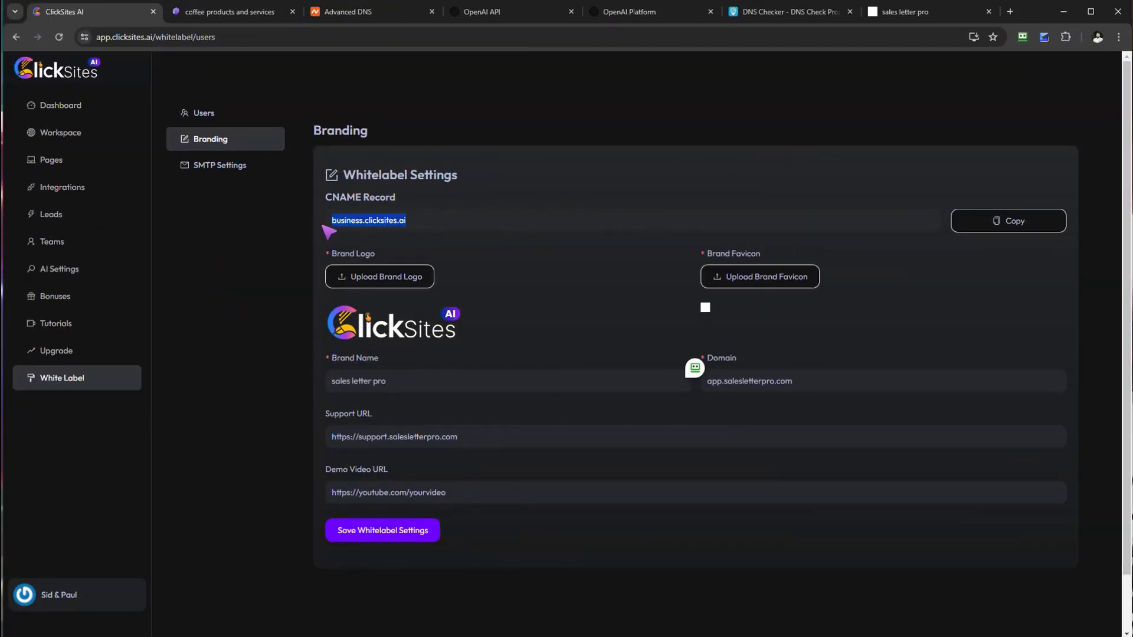
pyautogui.click(348, 15)
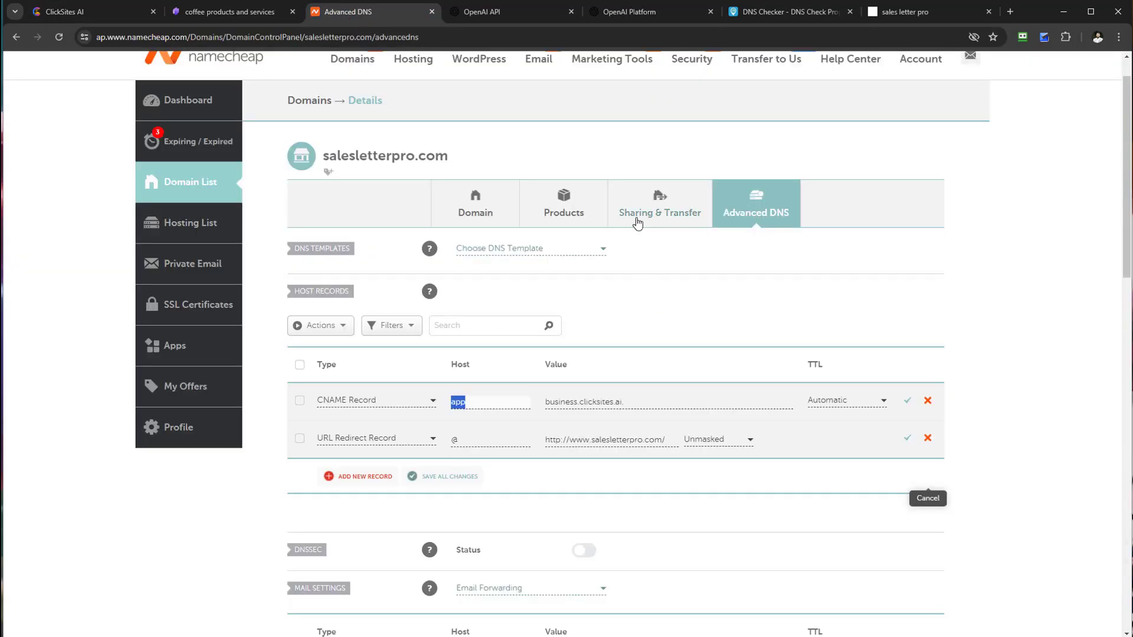
pyautogui.scroll(1, 844, 280)
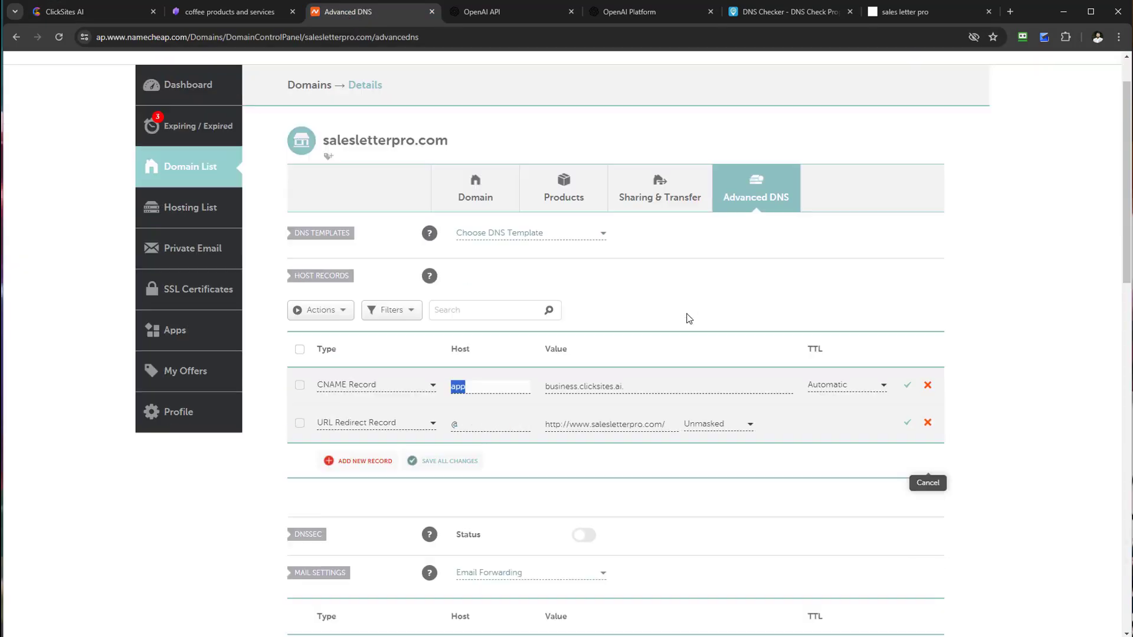
pyautogui.scroll(-3, 663, 325)
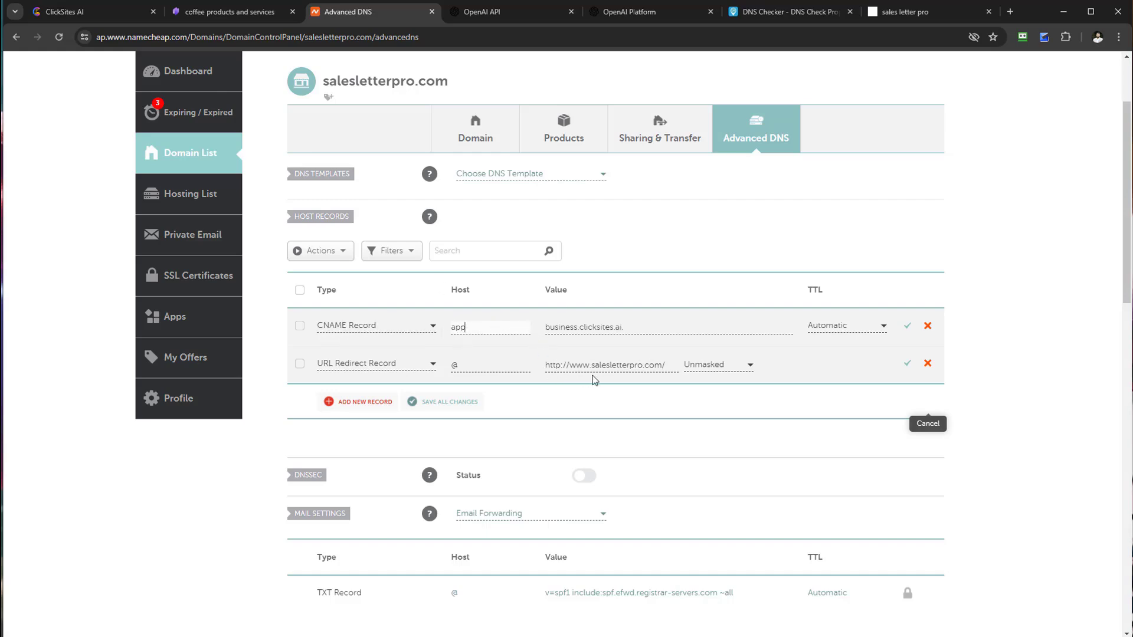
pyautogui.doubleClick(455, 367)
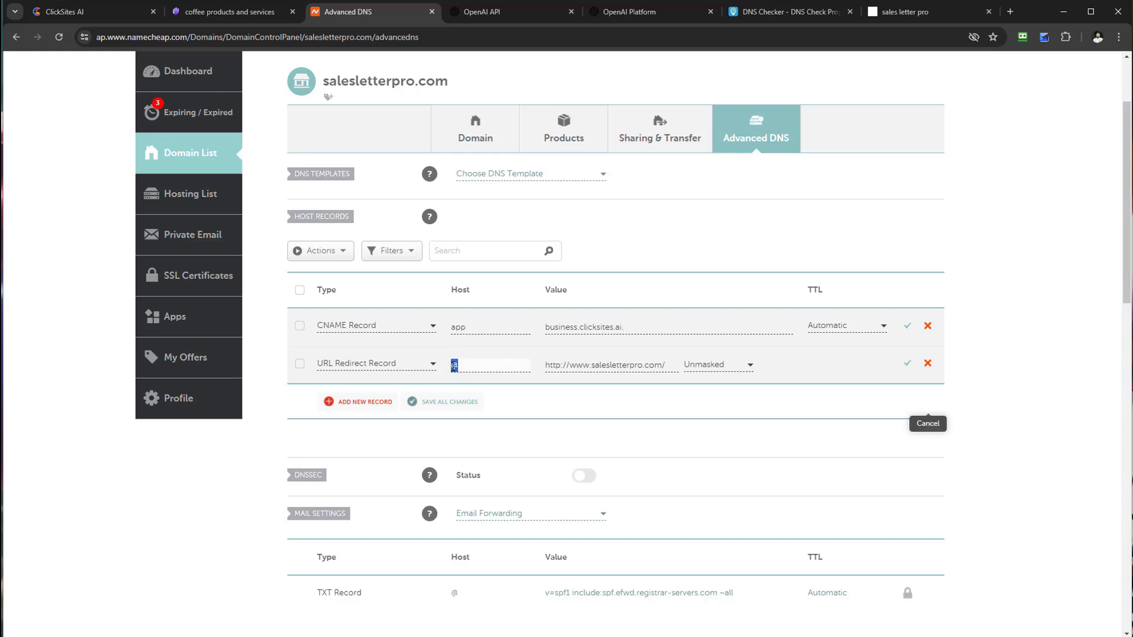
pyautogui.click(471, 327)
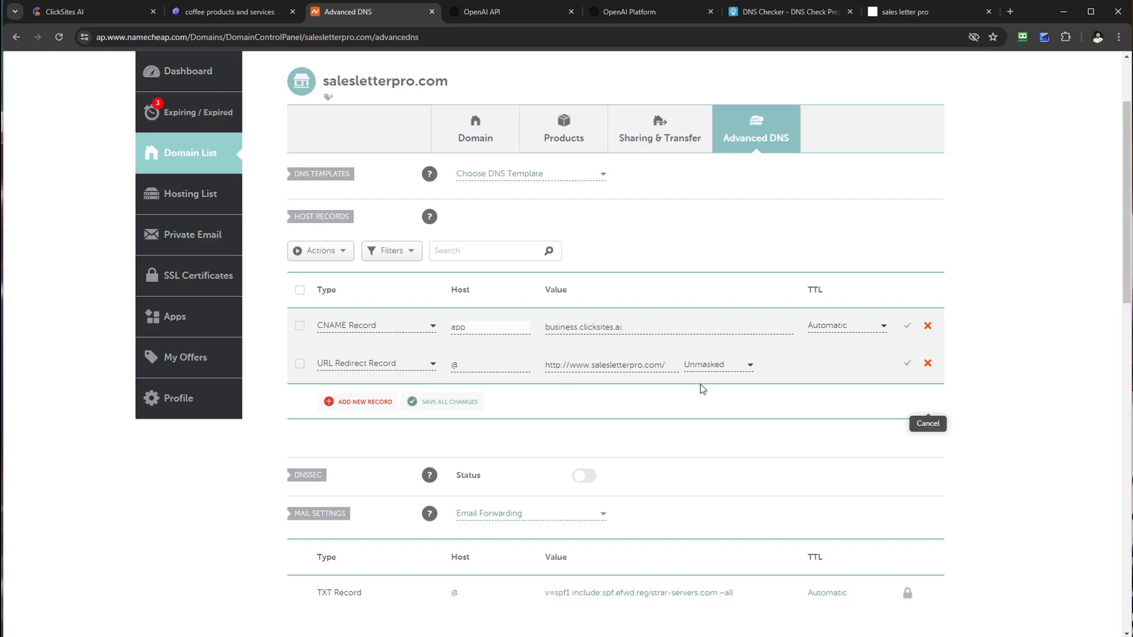
# Switch to ClickSites AI, copy the CNAME record value business.clicksites.ai, and return to the Namecheap host records
pyautogui.click(94, 11)
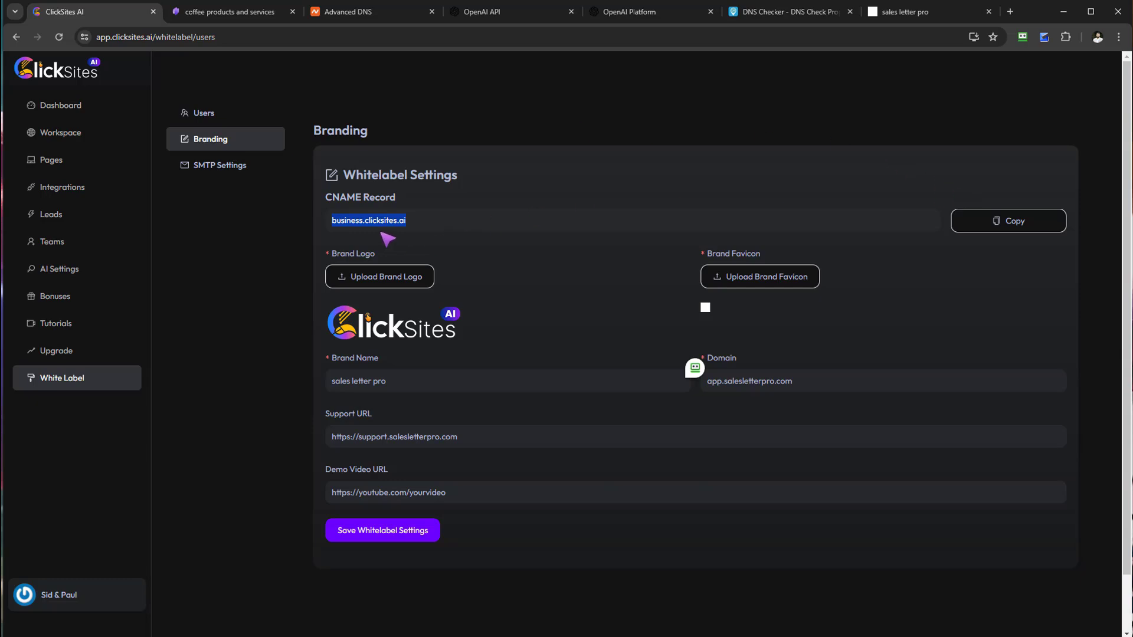
pyautogui.click(443, 221)
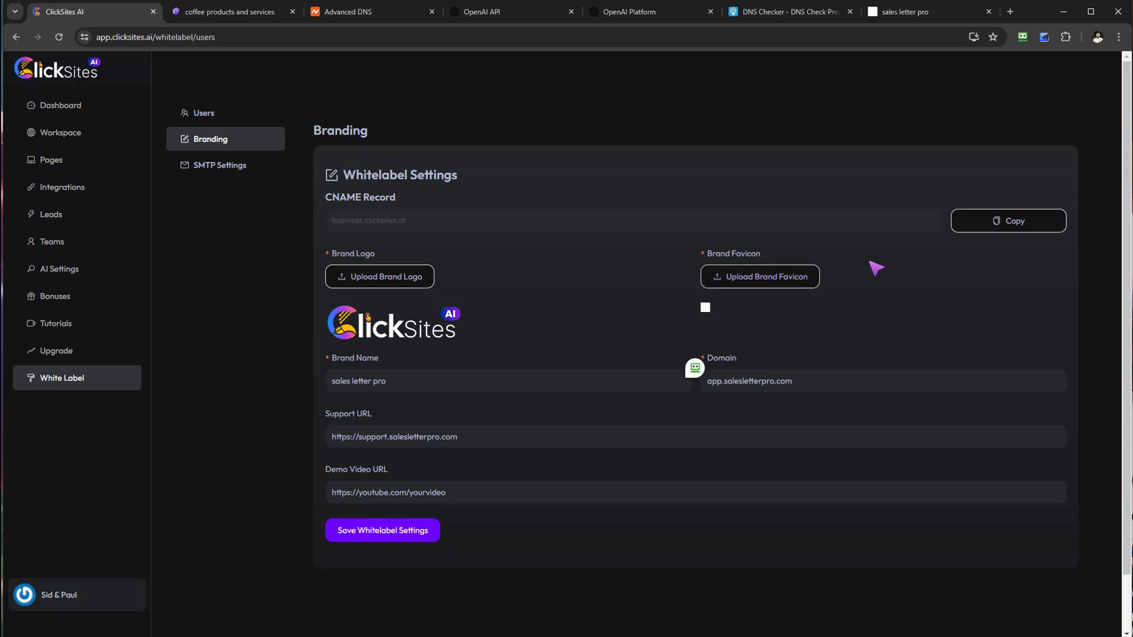
pyautogui.click(1012, 224)
pyautogui.click(353, 16)
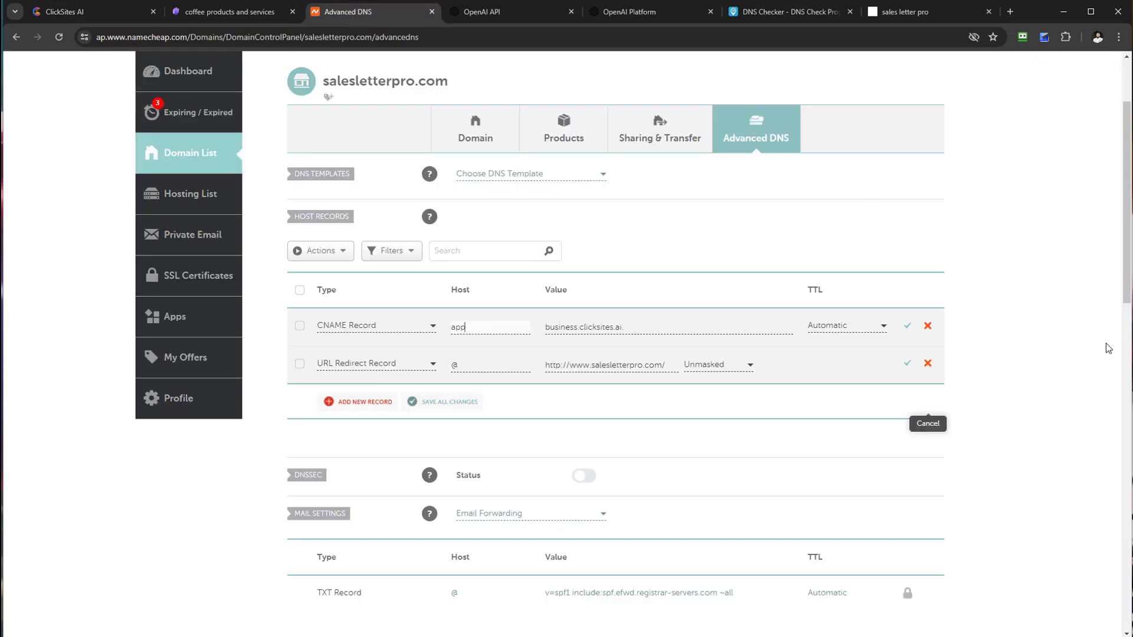
pyautogui.moveTo(1128, 304); pyautogui.dragTo(1129, 307)
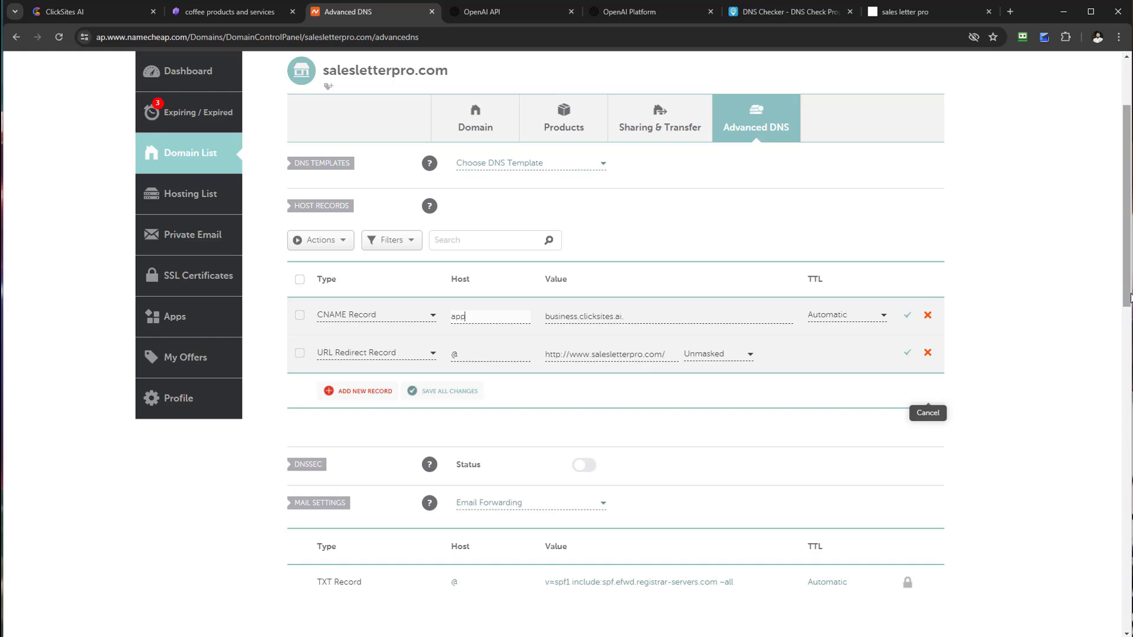
# Check the whitelabel settings in ClickSites AI and the Namecheap host records, and open the record type options in DNS Checker
pyautogui.click(101, 18)
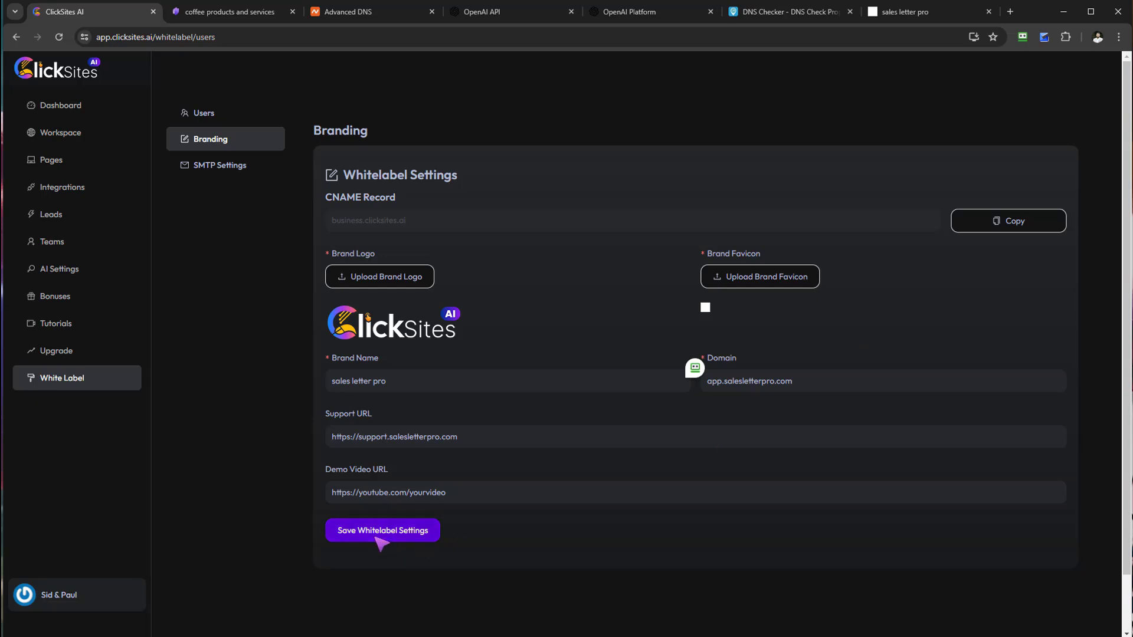
pyautogui.click(351, 12)
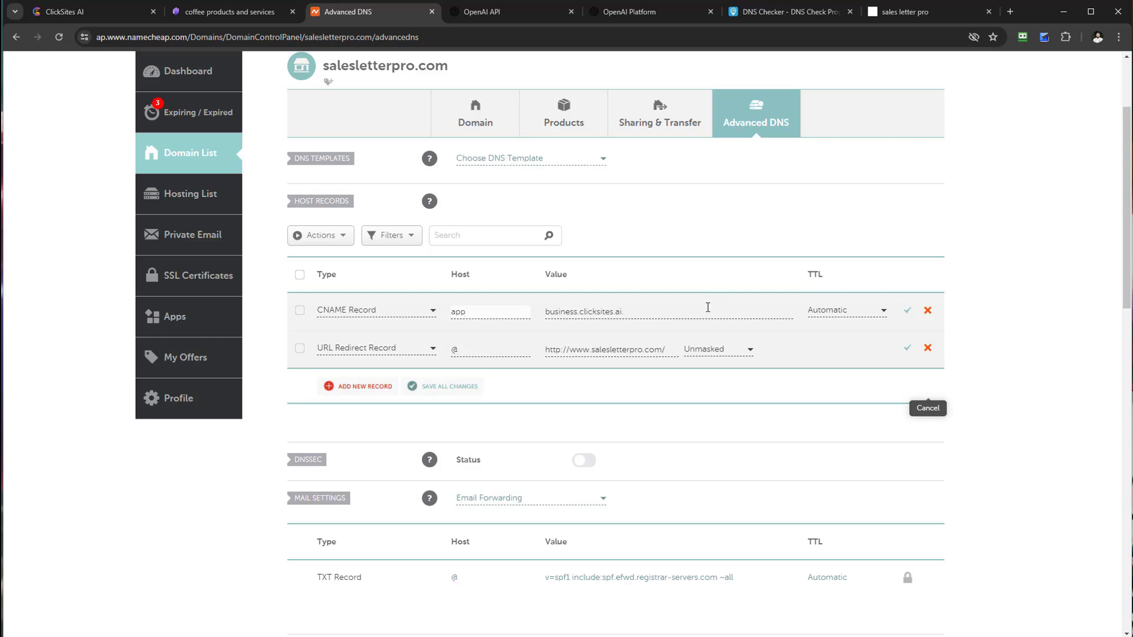
pyautogui.click(798, 20)
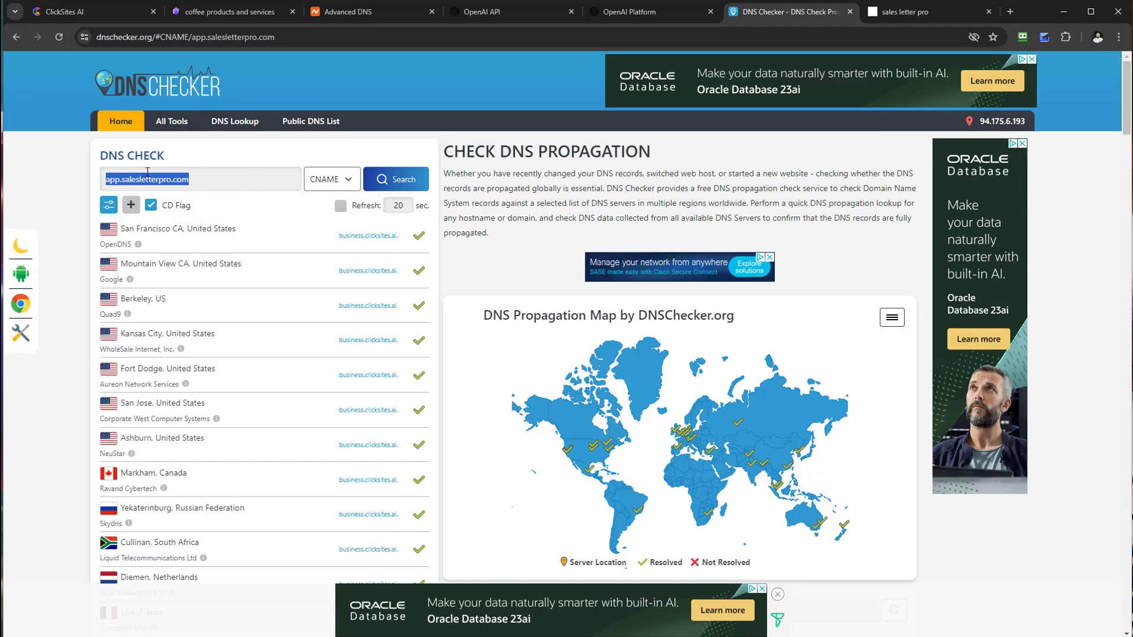
pyautogui.click(323, 183)
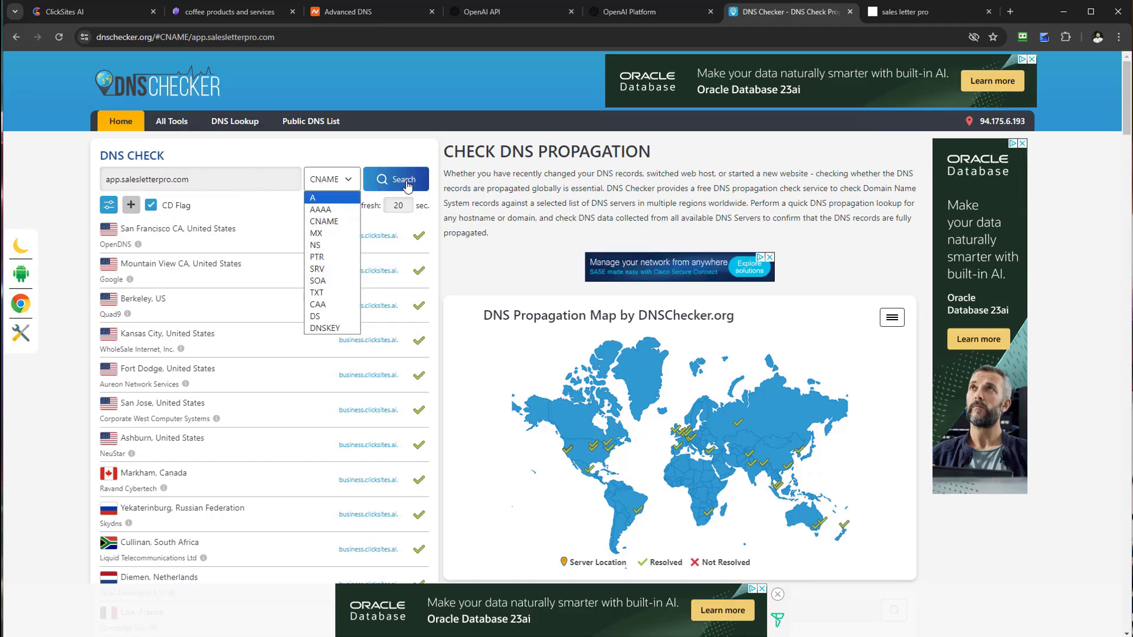